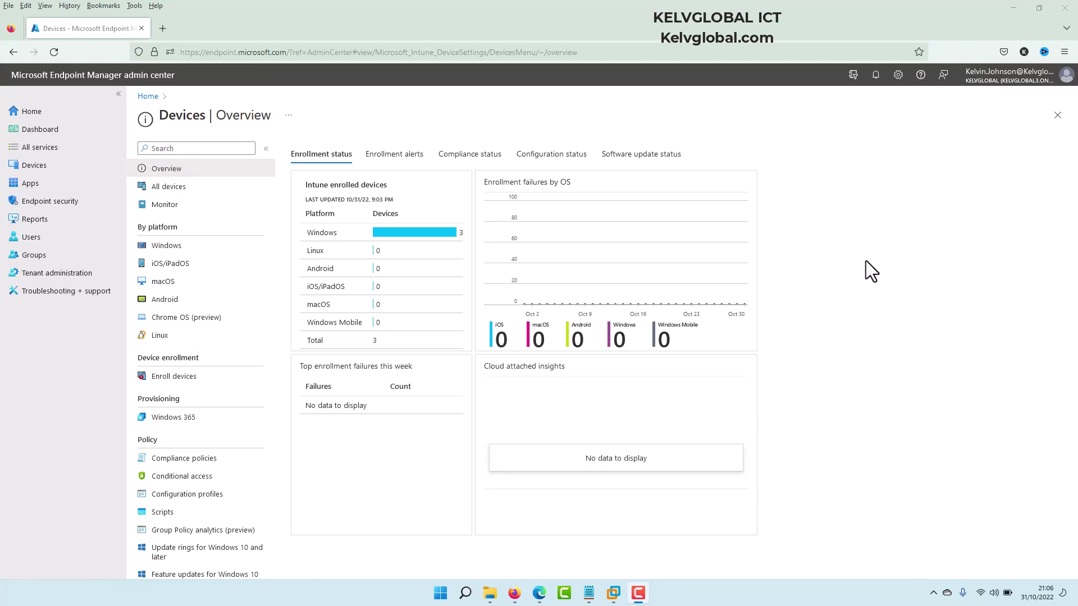
Create a Disk encryption policy with platform Windows 10 and later and profile type BitLocker
left_click(73, 203)
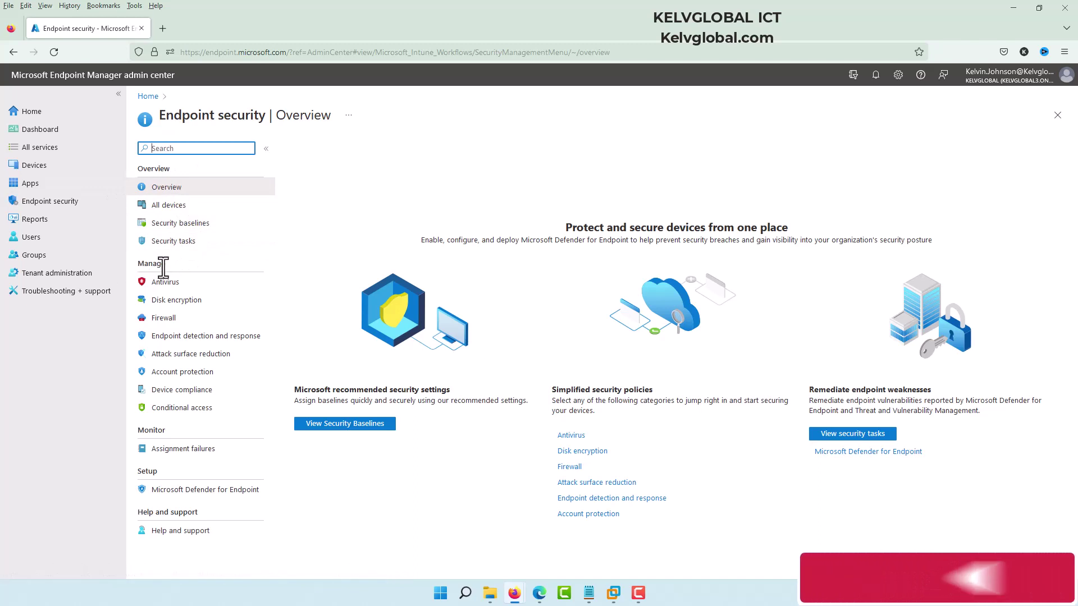
left_click(176, 301)
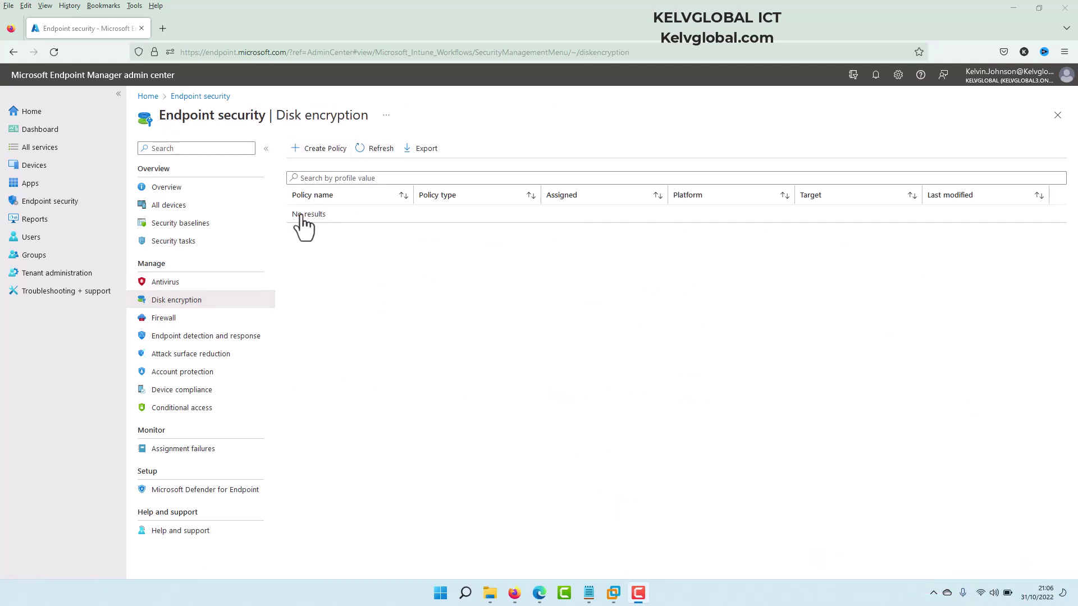
left_click(330, 167)
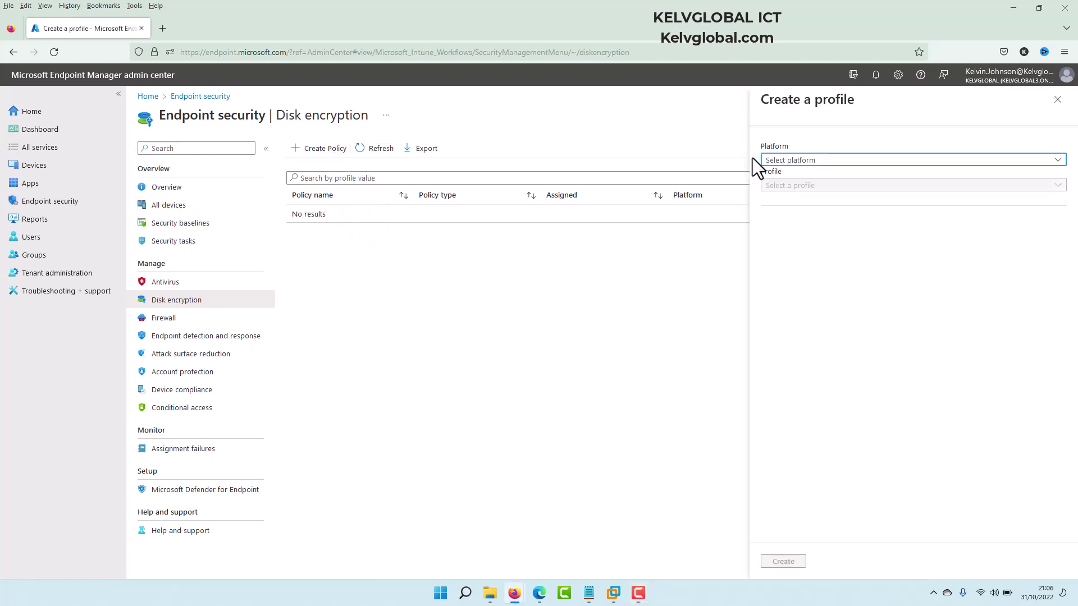
left_click(810, 162)
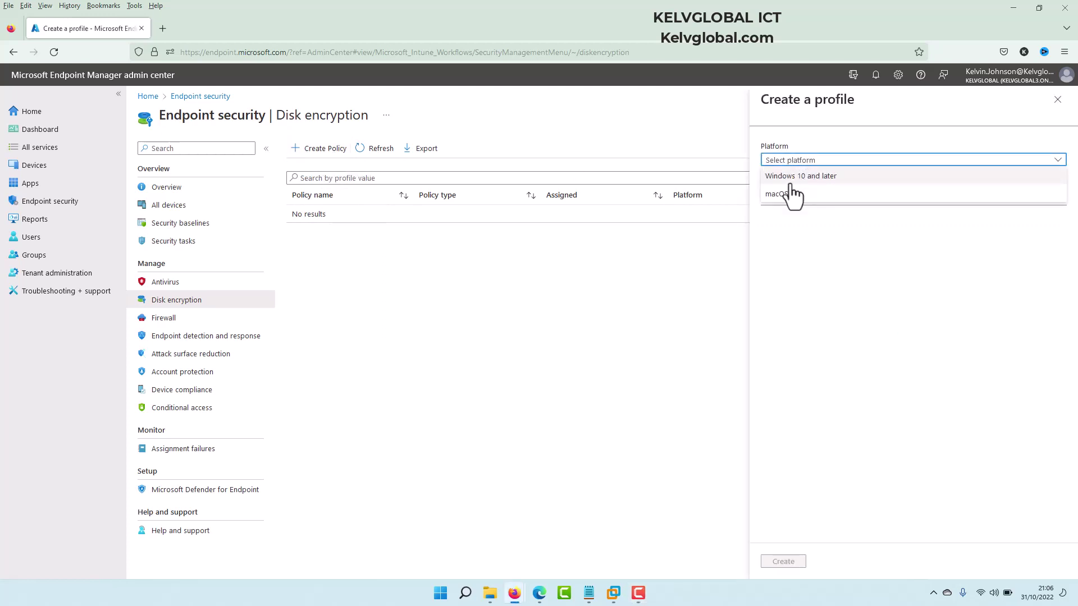
left_click(811, 177)
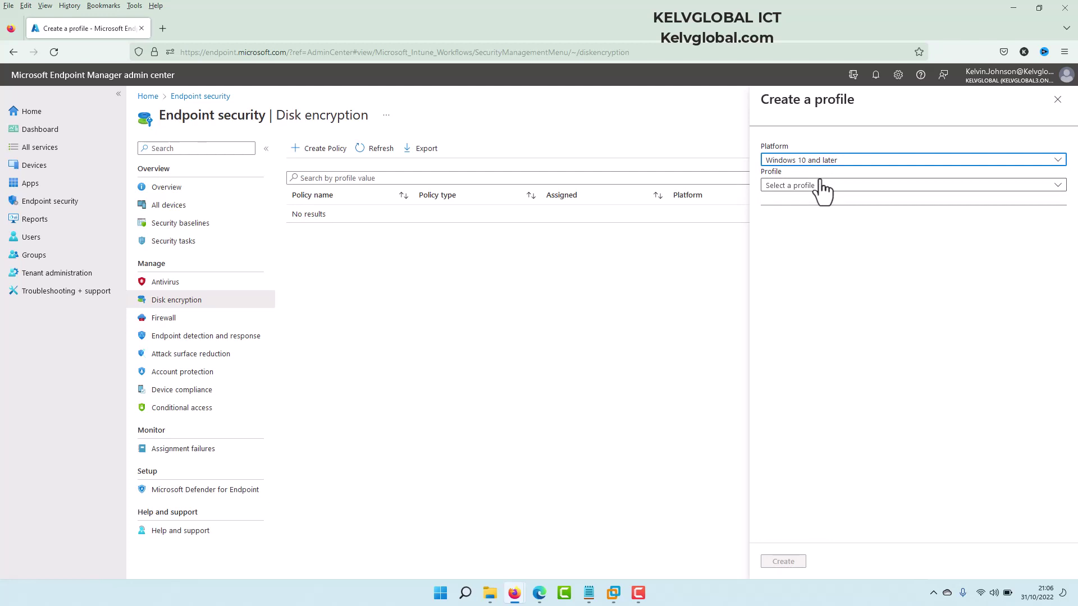
left_click(848, 185)
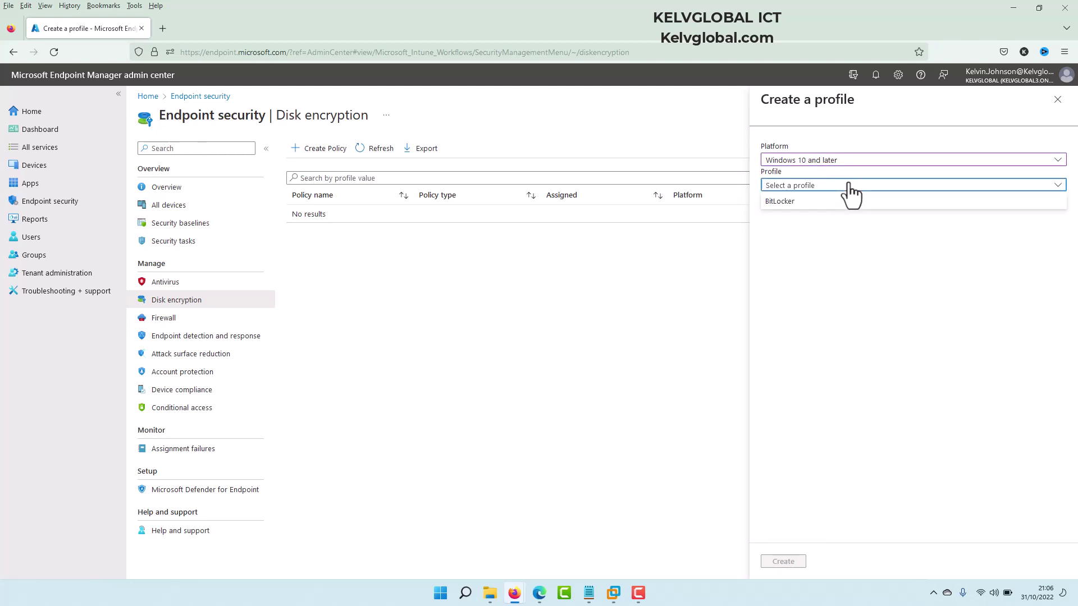
left_click(786, 202)
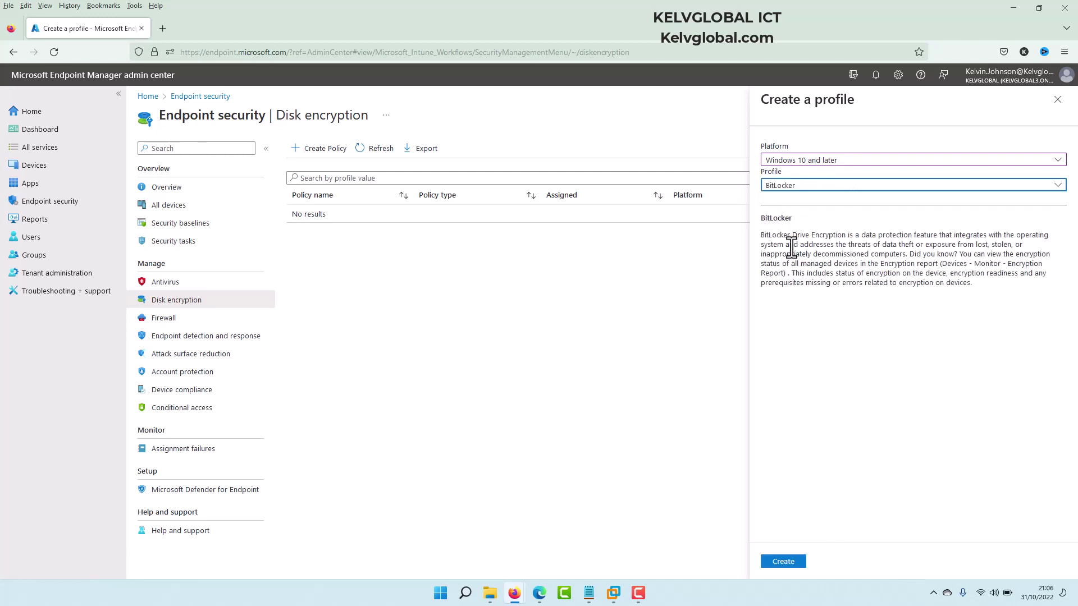
left_click(784, 566)
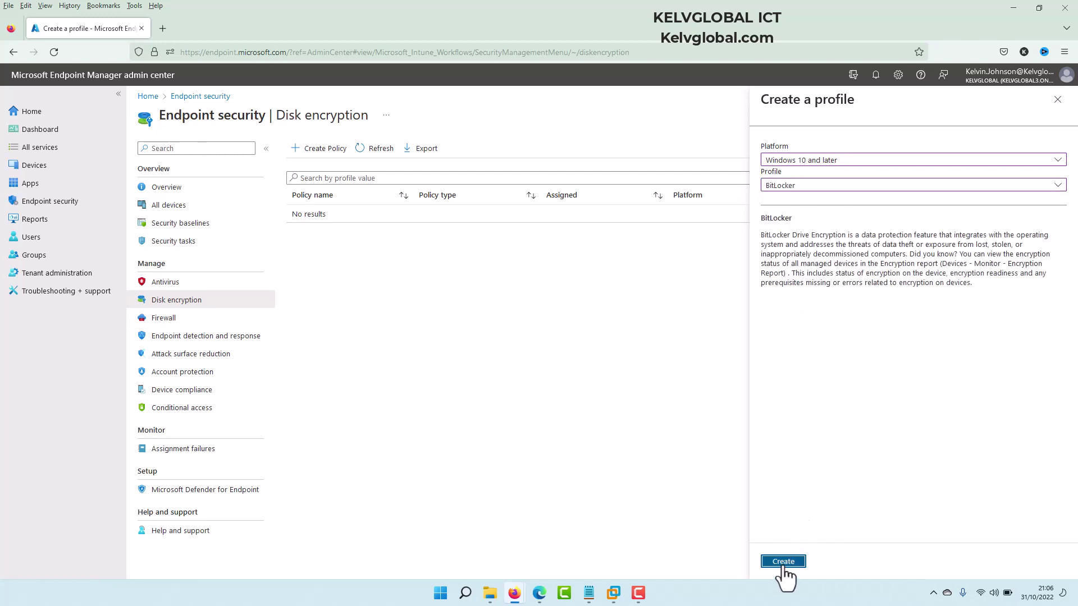
Enter 'Bitlocker' as the profile name on the Basics tab and continue to Configuration settings
left_click(306, 183)
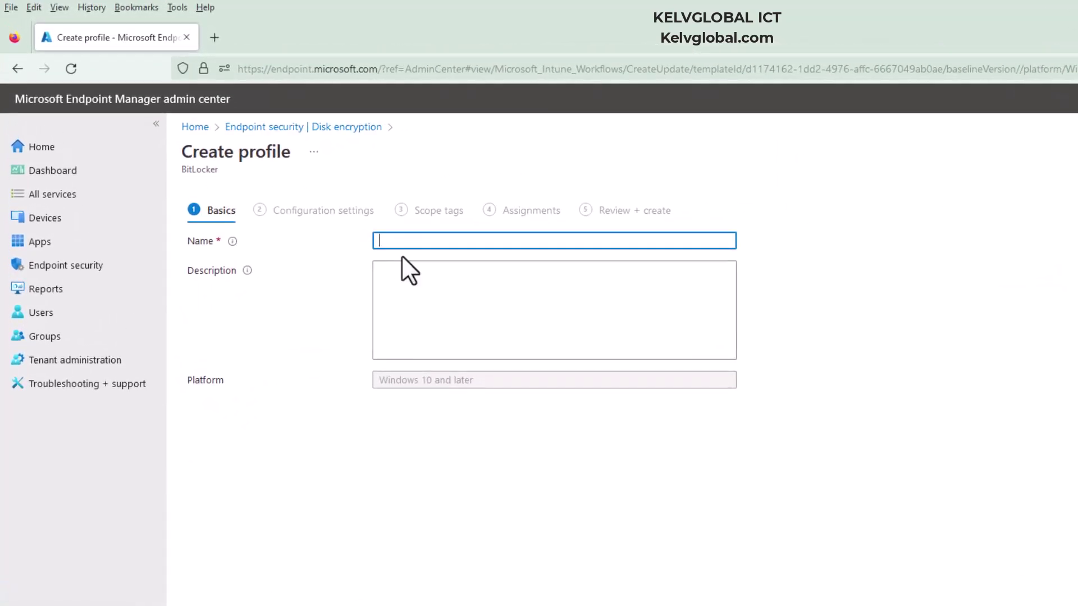
type("Bitlocker")
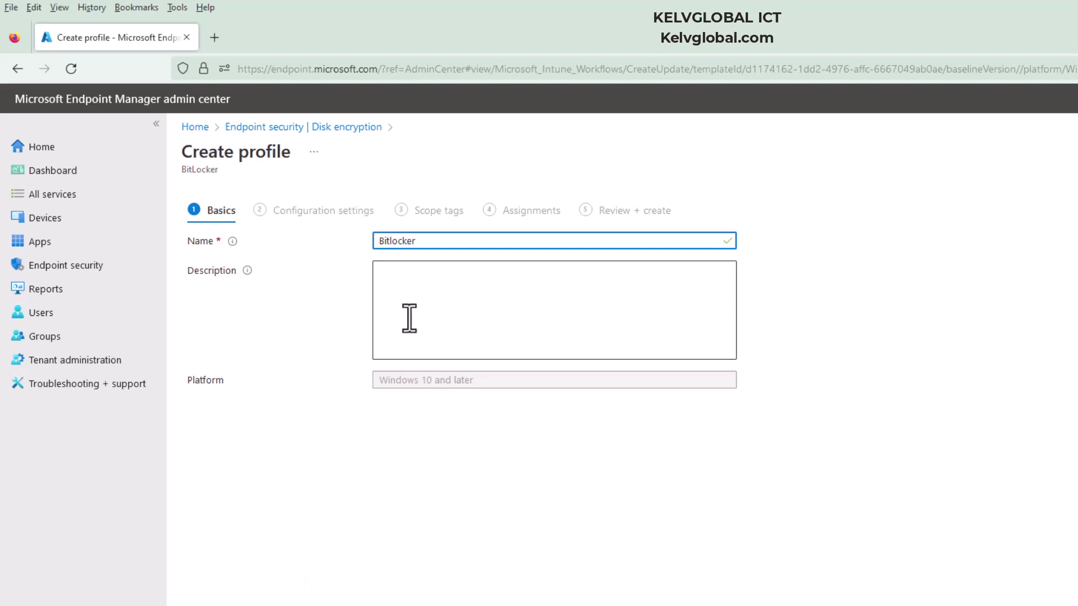
left_click(329, 604)
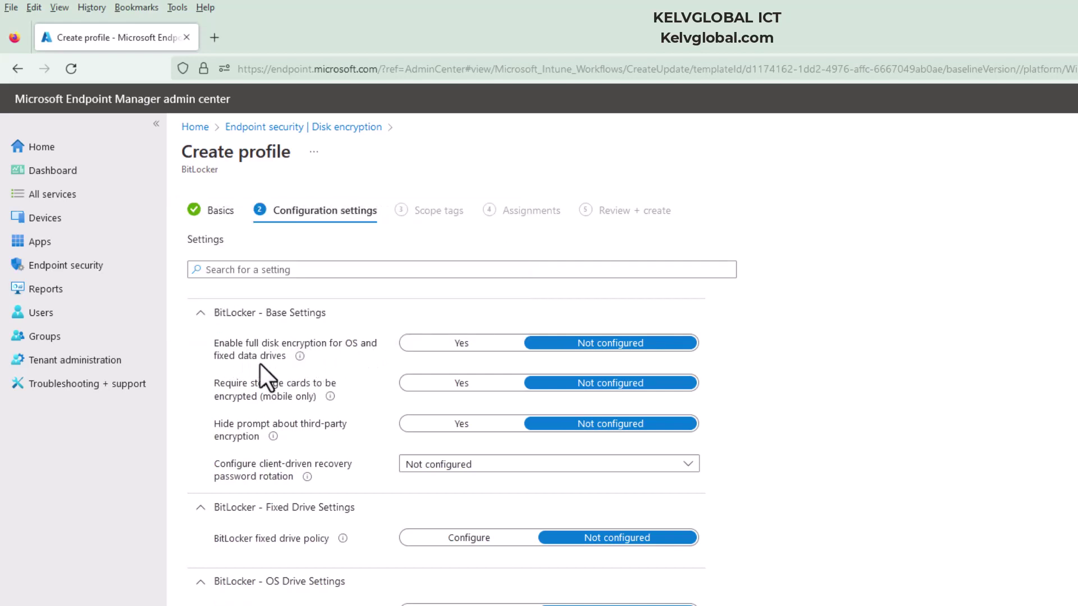
Set full disk encryption to Yes, enable rotation on Azure AD and Hybrid-joined devices, and configure system drive policy
left_click(434, 345)
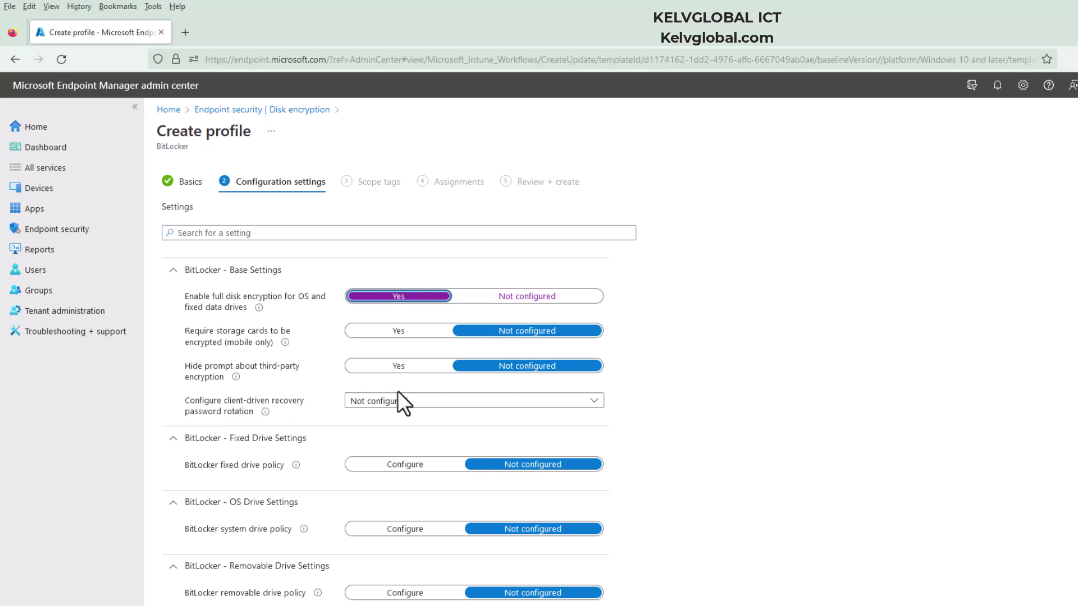
left_click(425, 402)
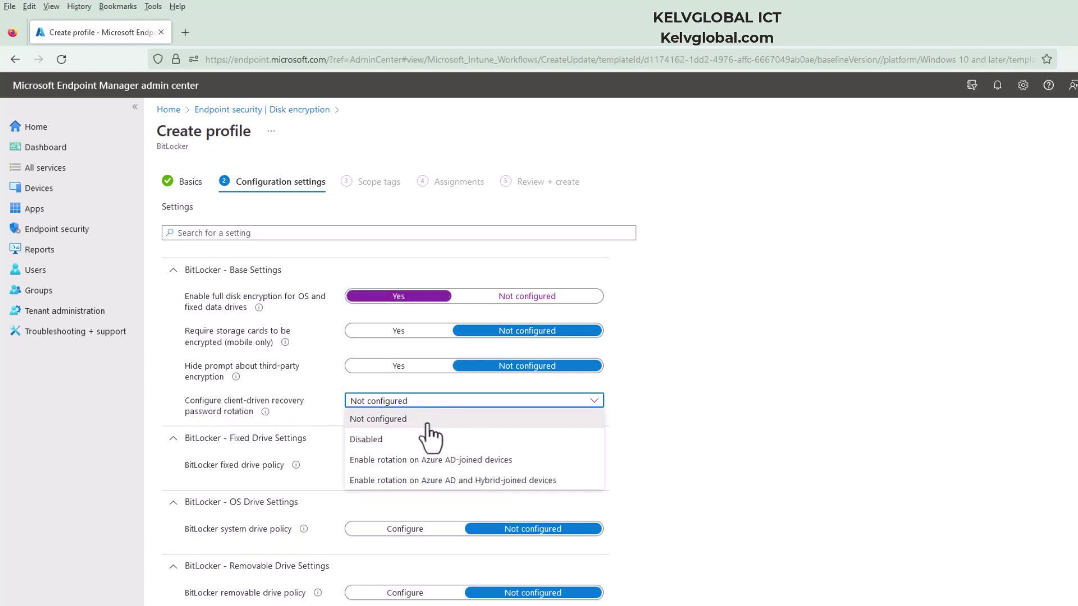
left_click(418, 482)
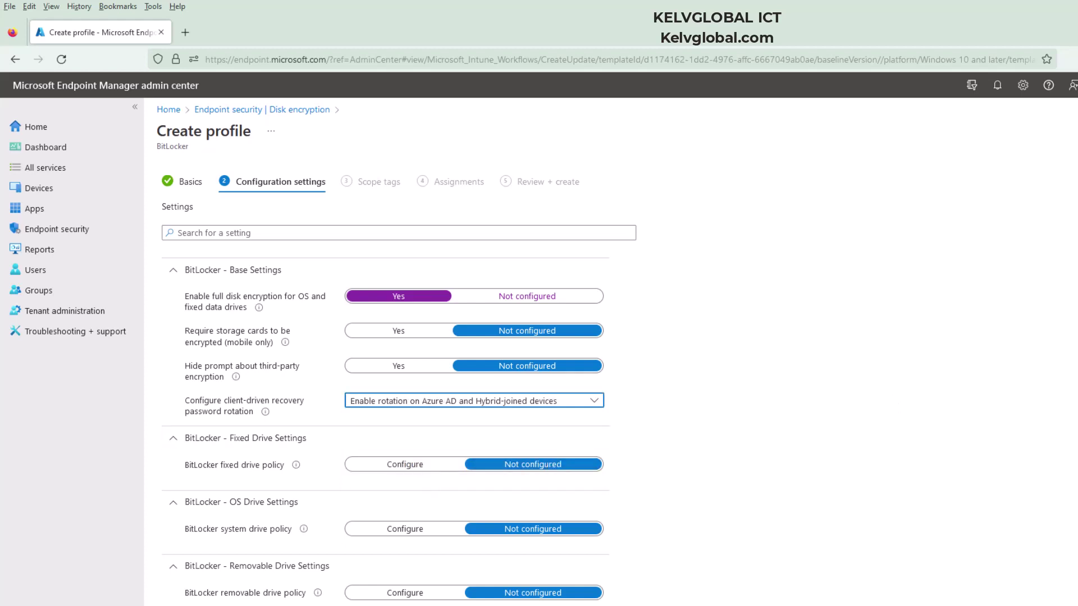
scroll(399, 381, "down", 1)
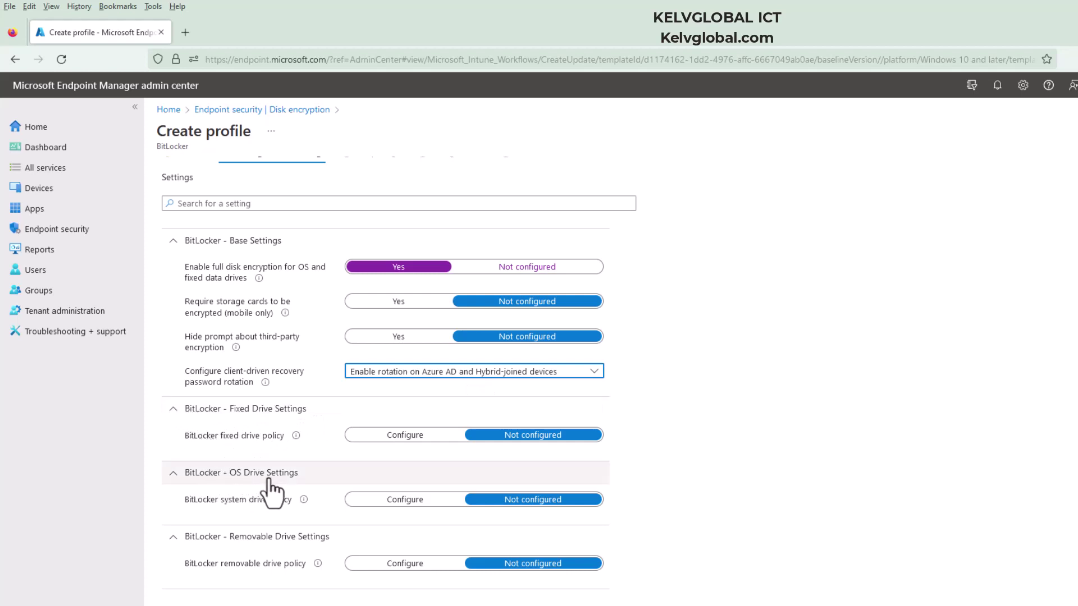
left_click(375, 502)
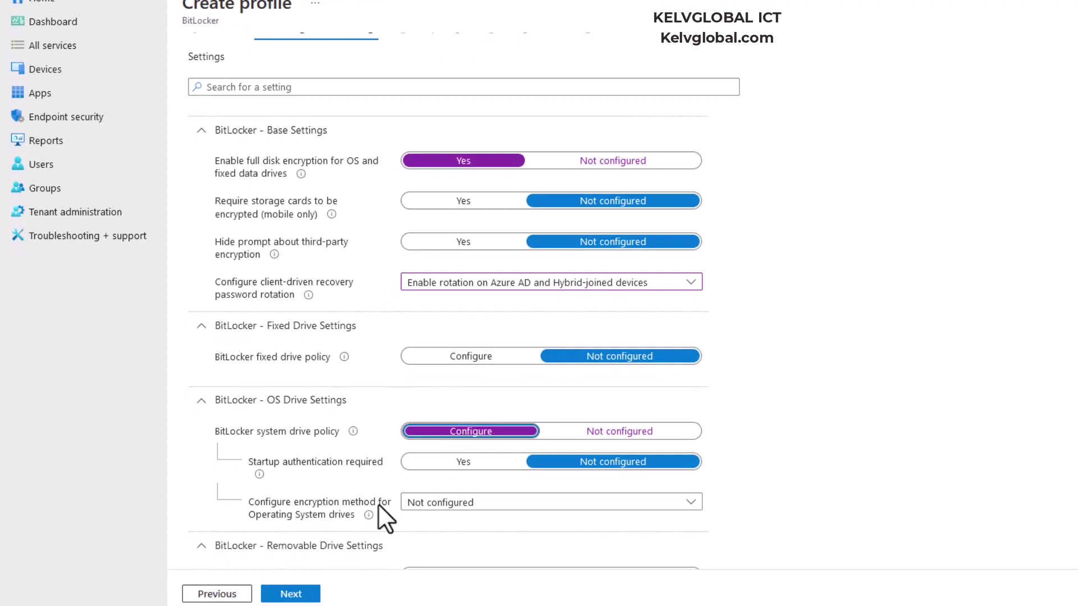
Require startup authentication for the OS drive, leaving the encryption method unchanged
left_click(453, 502)
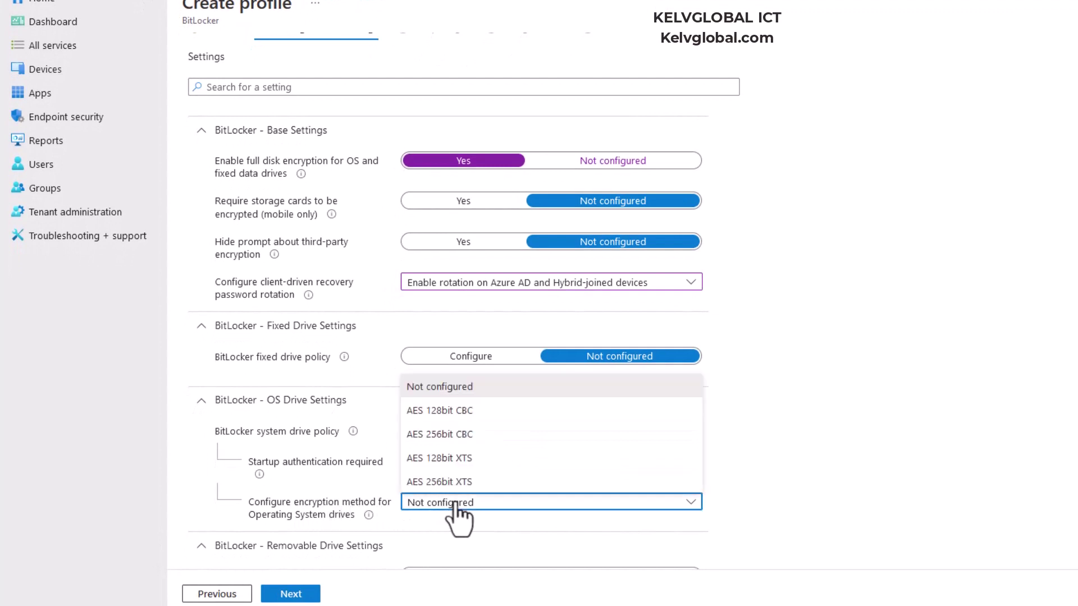
left_click(294, 465)
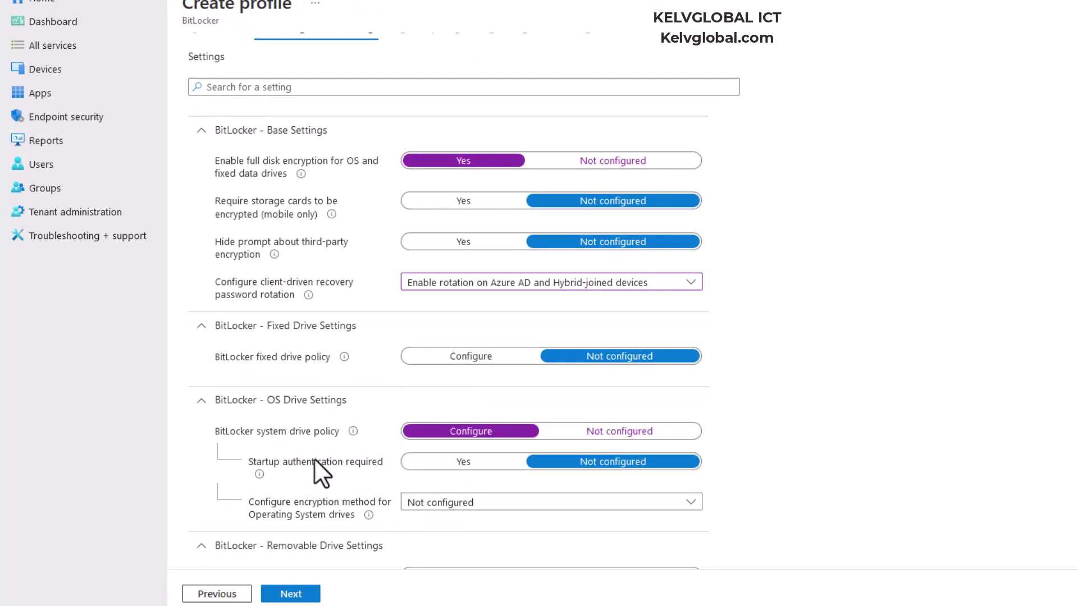
left_click(449, 463)
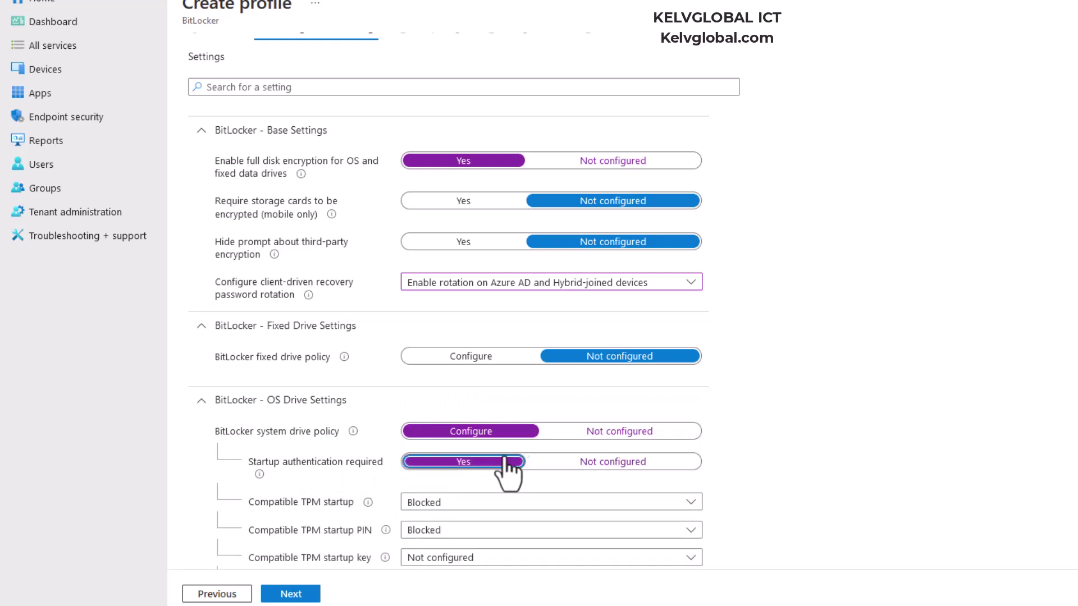
scroll(443, 304, "down", 4)
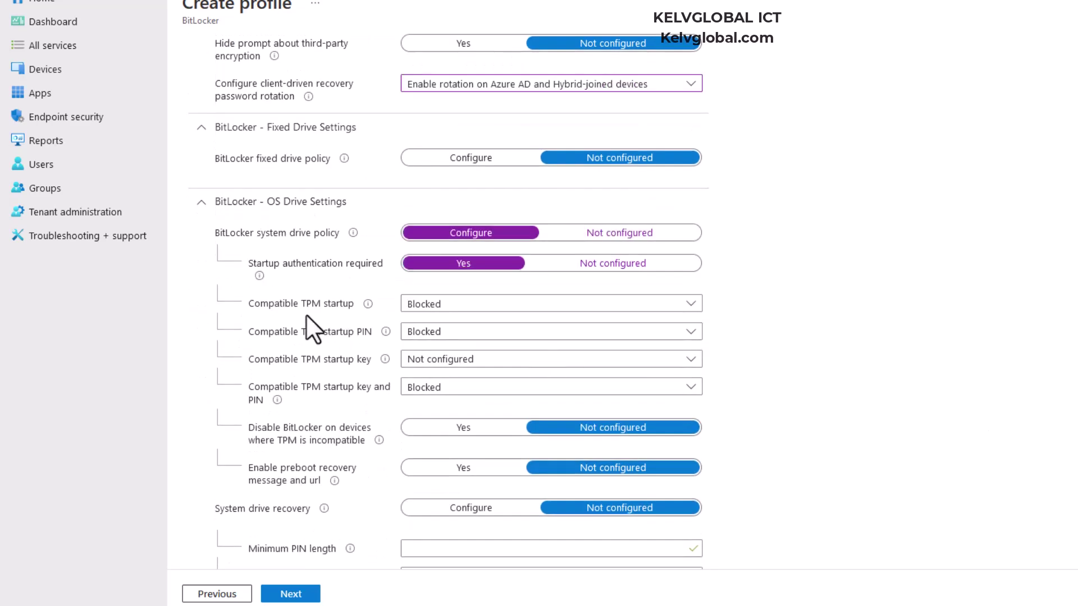
Set Compatible TPM startup, TPM startup PIN, and TPM startup key and PIN to Not configured
left_click(442, 307)
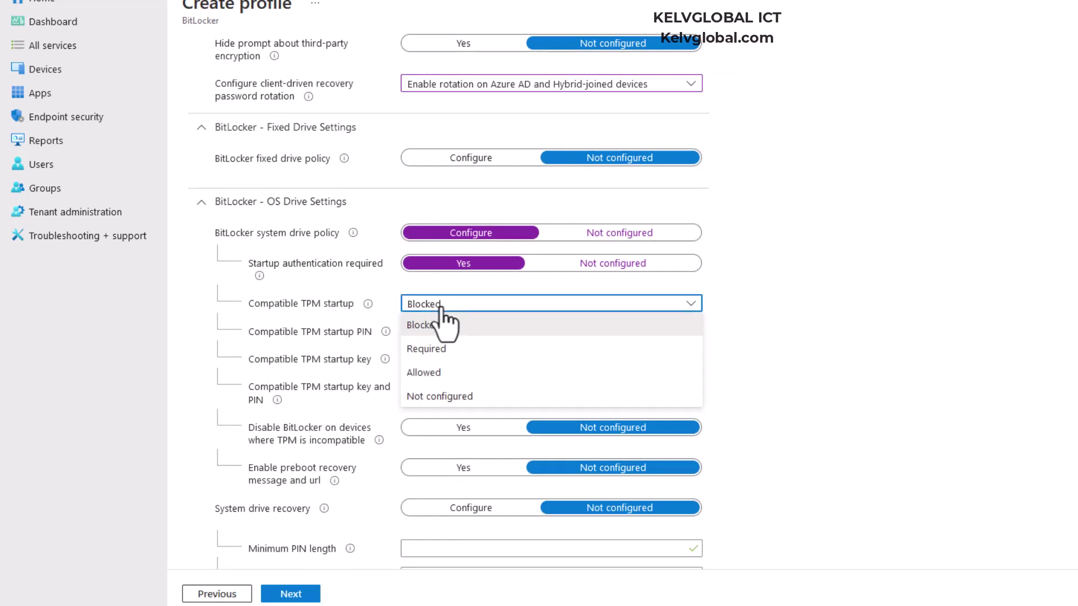
left_click(442, 397)
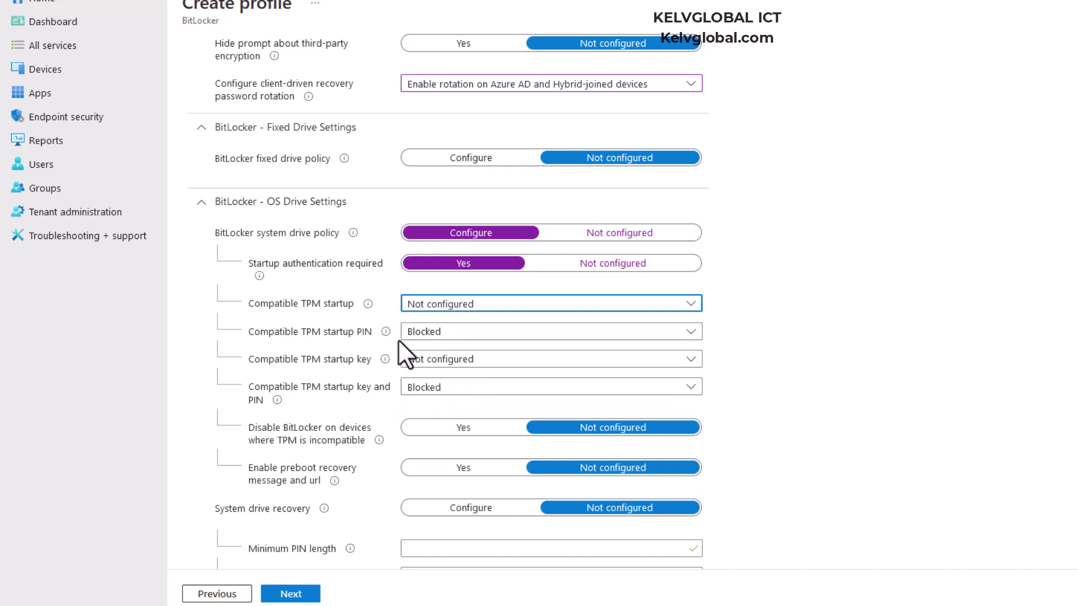
left_click(439, 334)
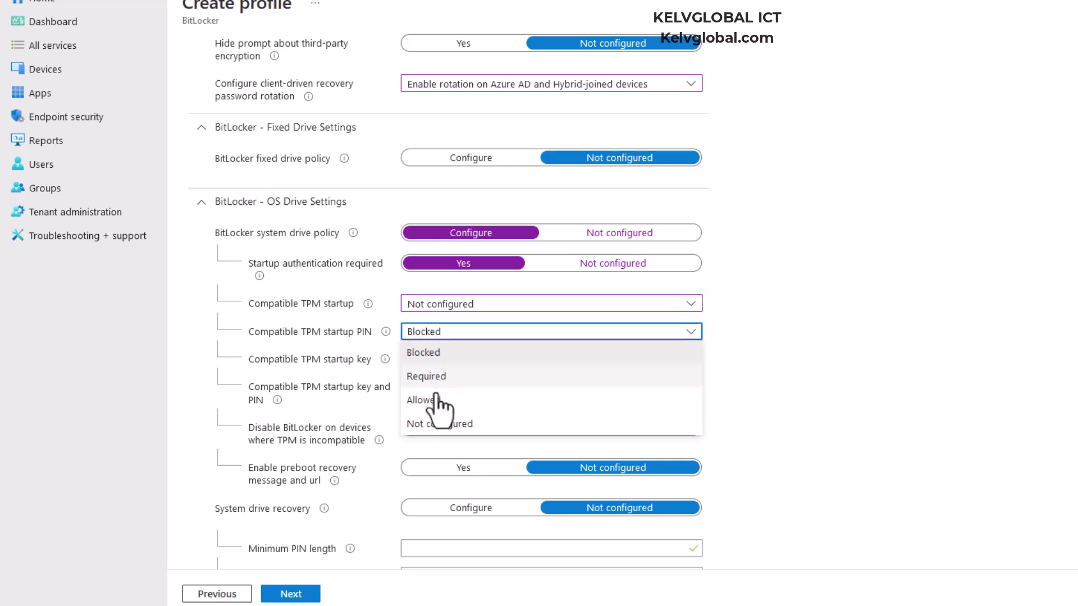
left_click(447, 426)
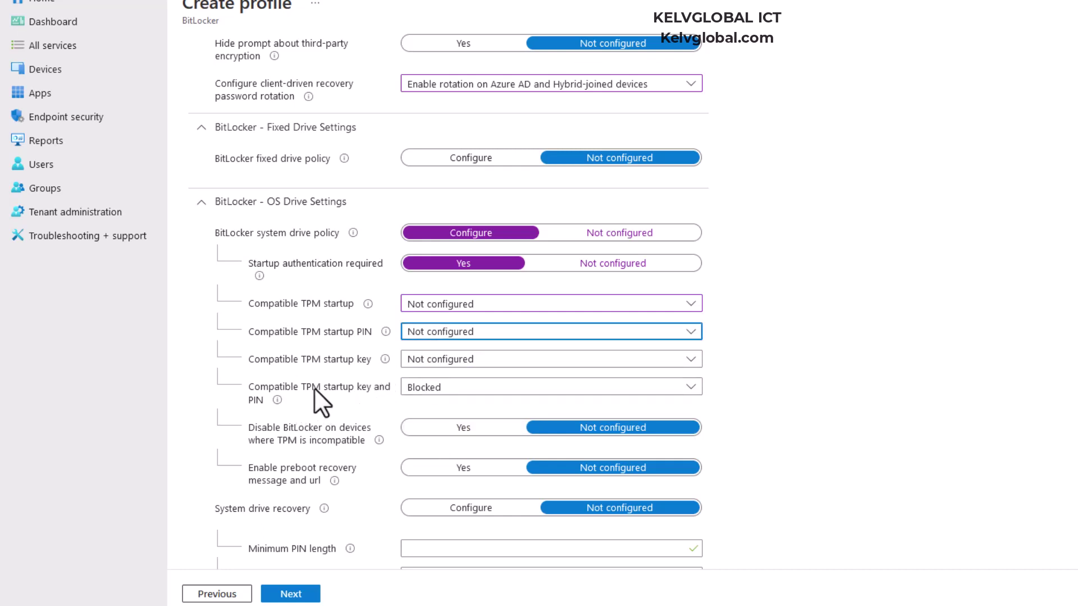
left_click(442, 388)
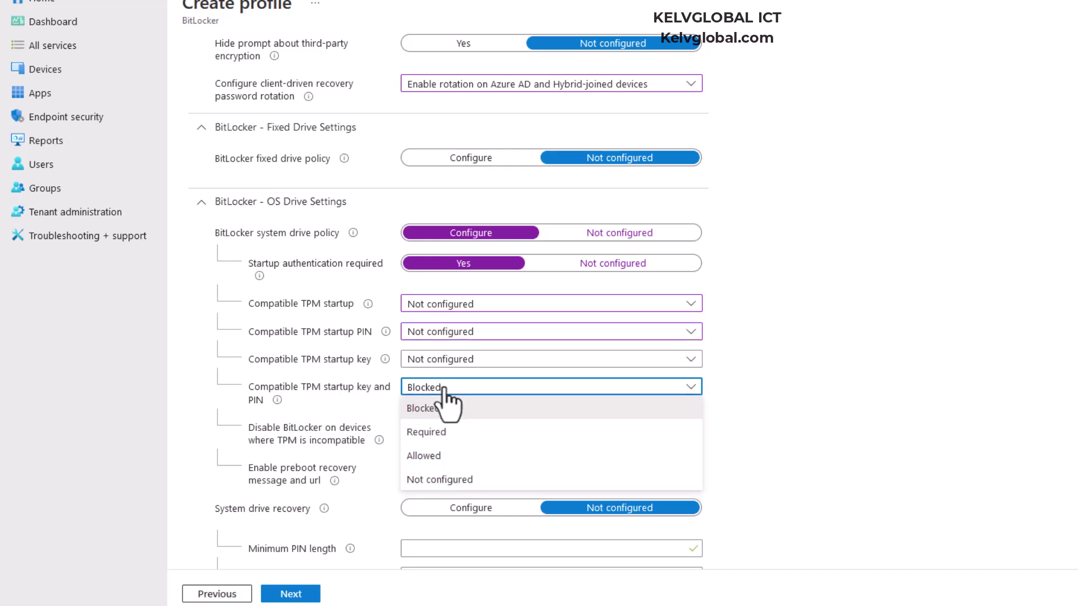
left_click(442, 478)
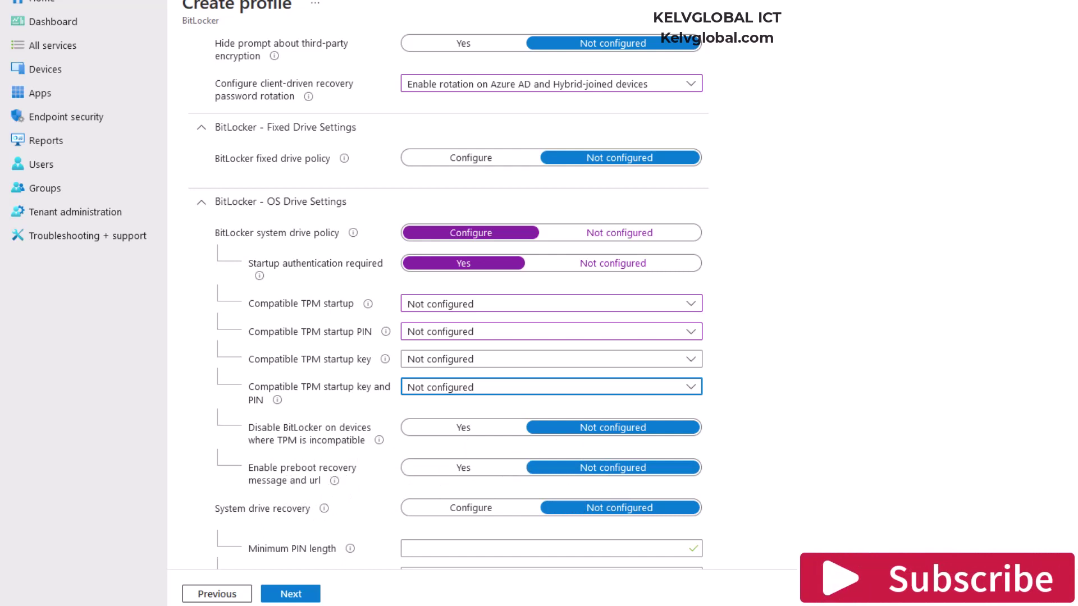
Set the minimum PIN length to 6
scroll(730, 337, "down", 3)
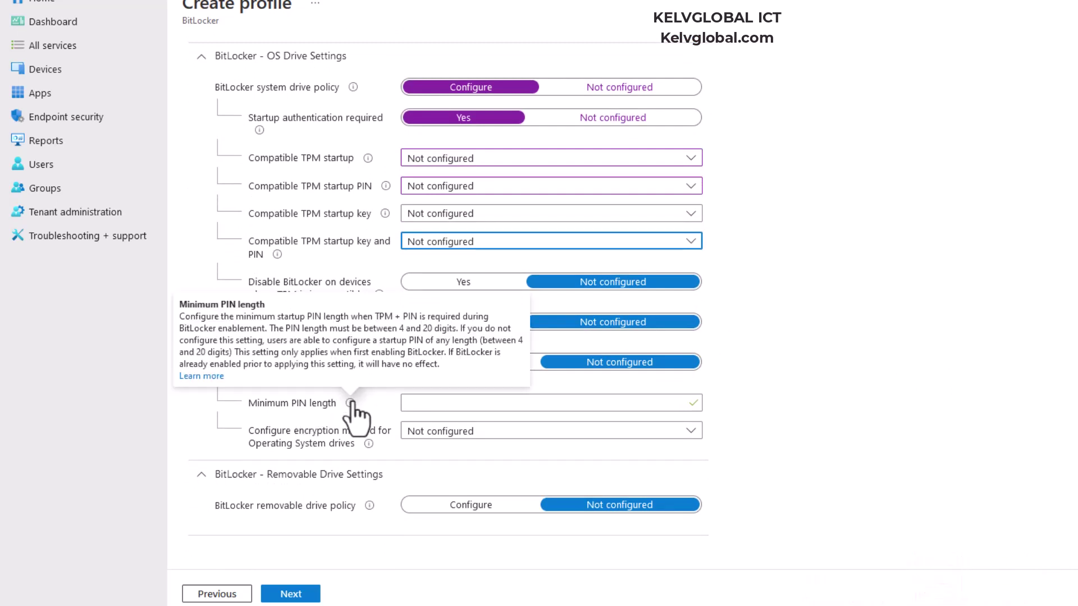
left_click(449, 404)
type("6")
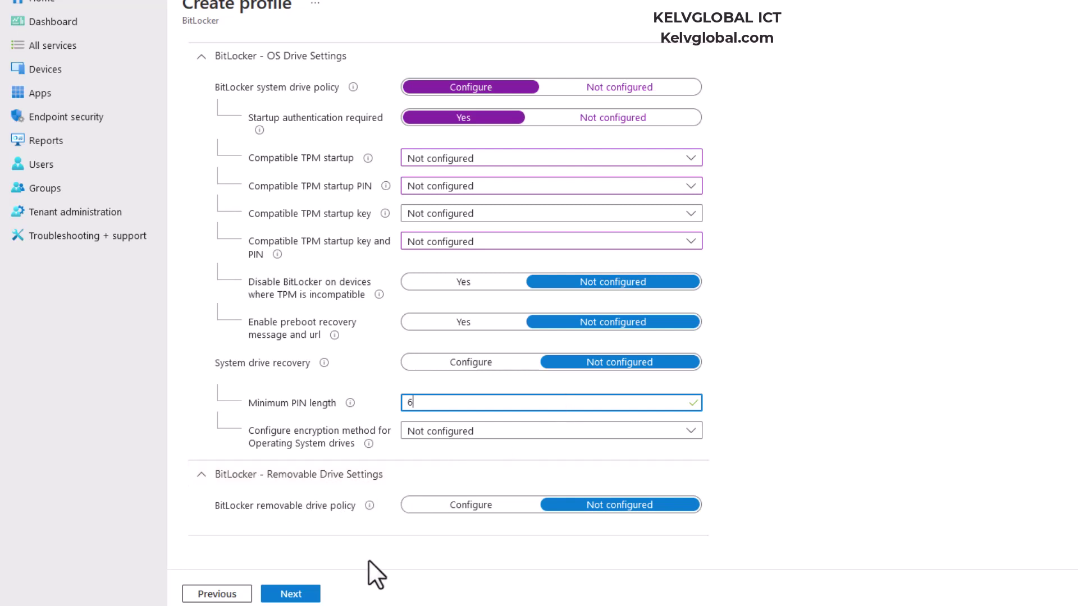
Keep the default scope tag, include the Windows 10 and Windows11 groups, and continue to Review + create
left_click(301, 595)
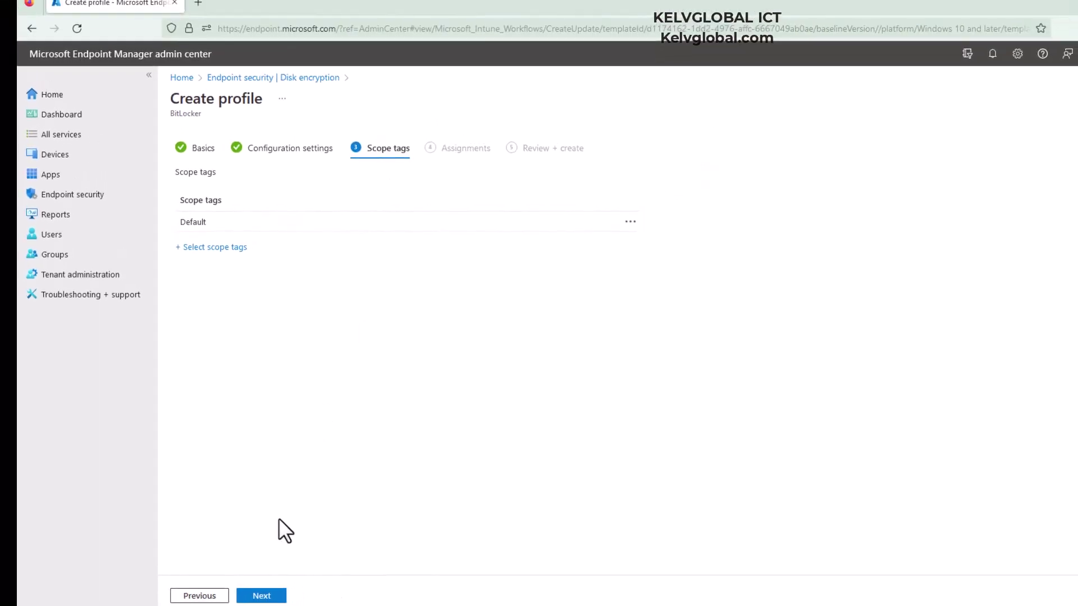
left_click(263, 594)
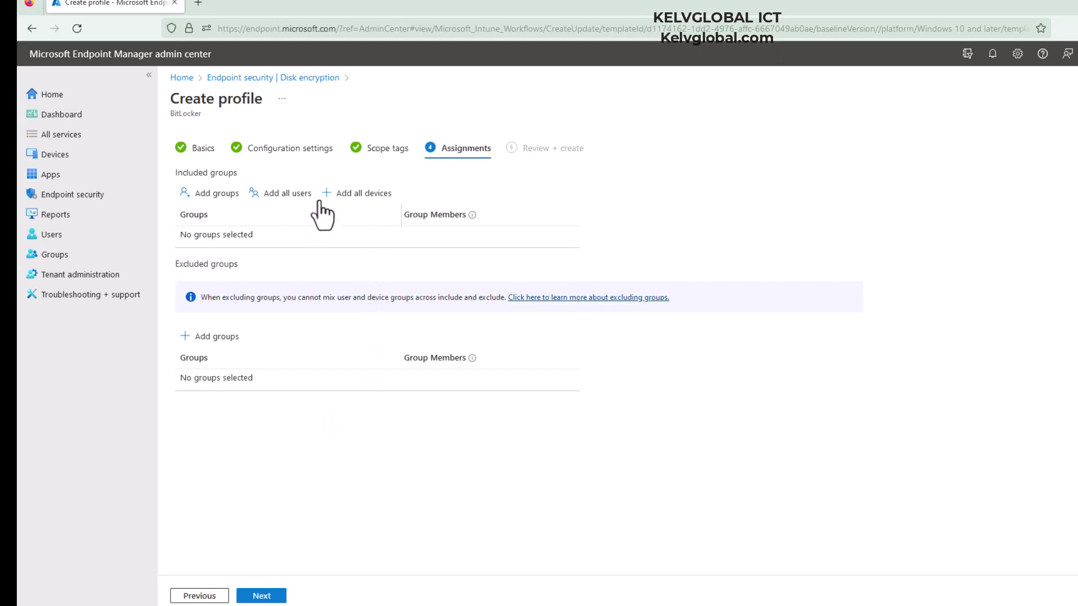
left_click(222, 195)
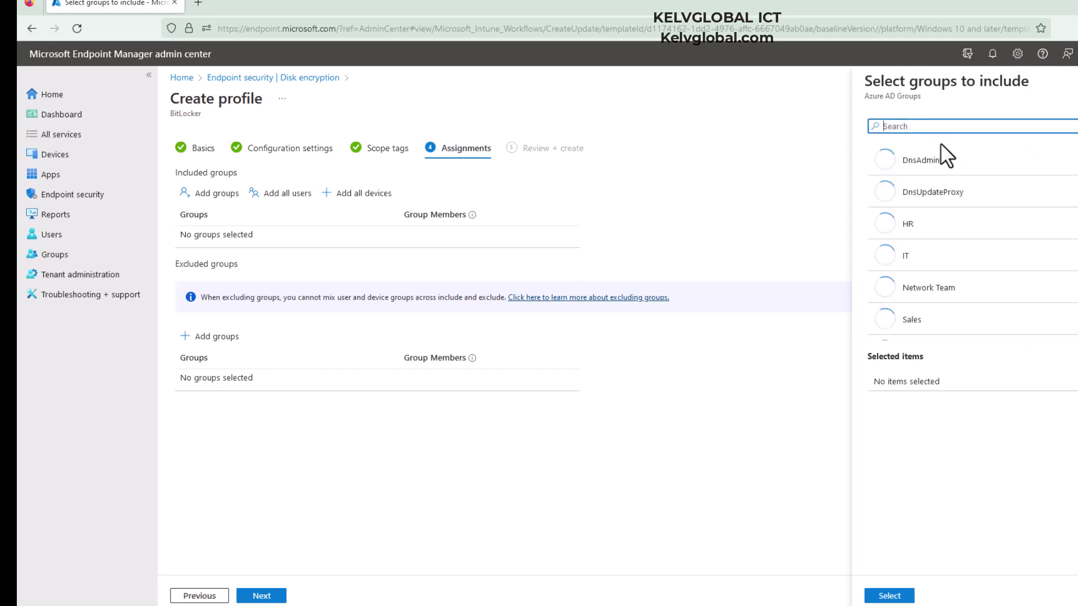
type("win")
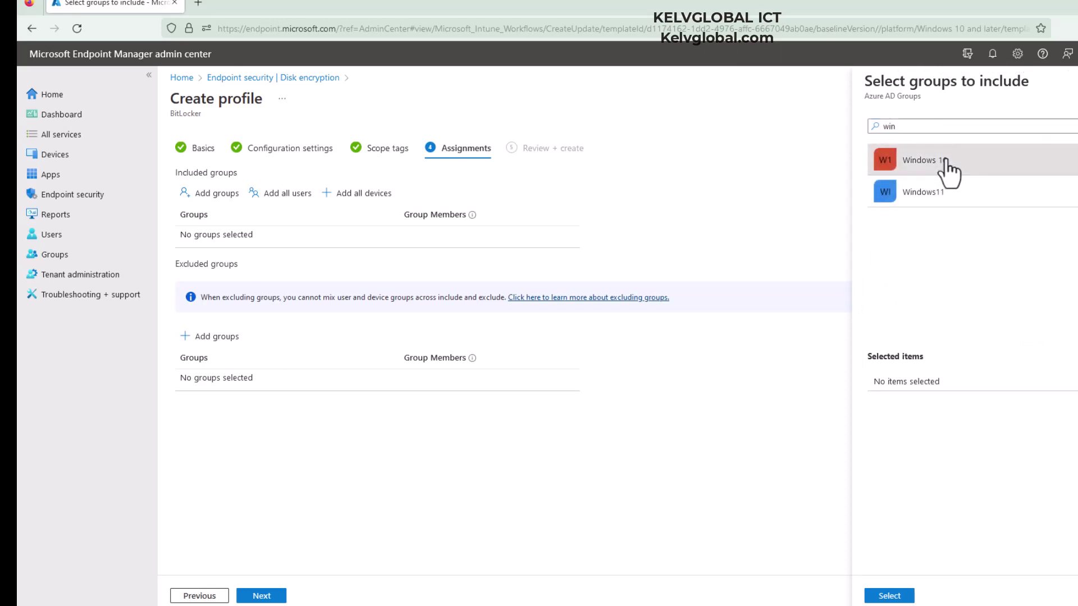
left_click(885, 164)
left_click(891, 199)
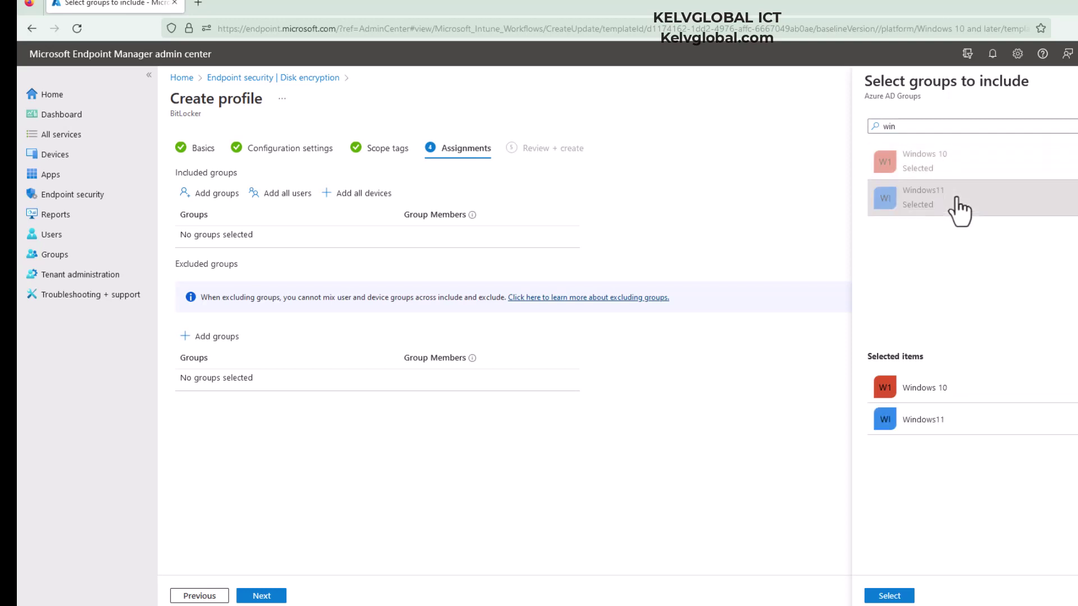
left_click(901, 596)
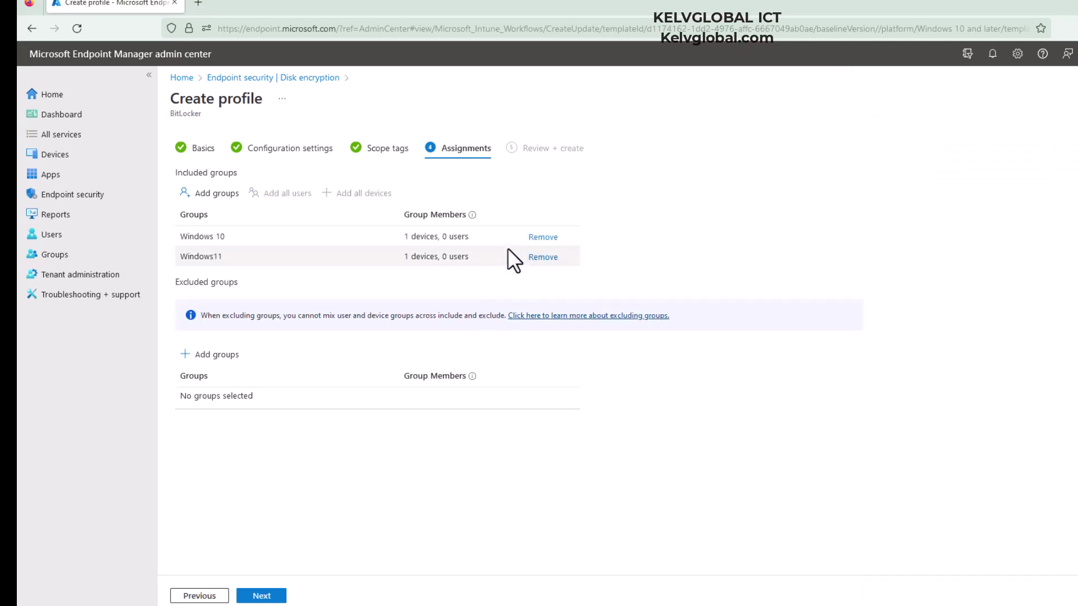
left_click(263, 597)
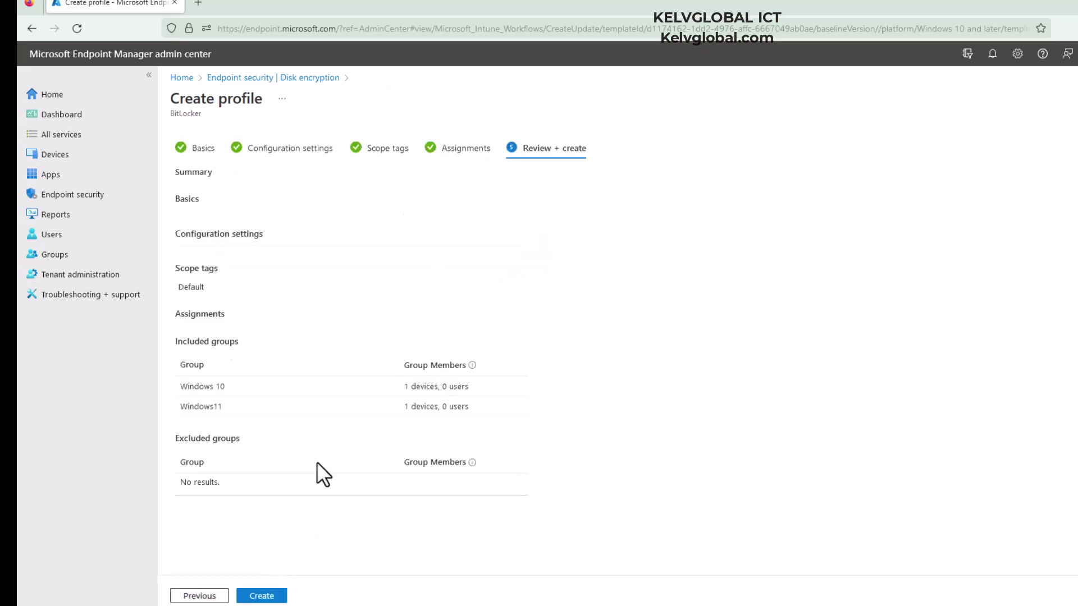
Create the Bitlocker policy and open the Endpoint security All devices list
left_click(261, 597)
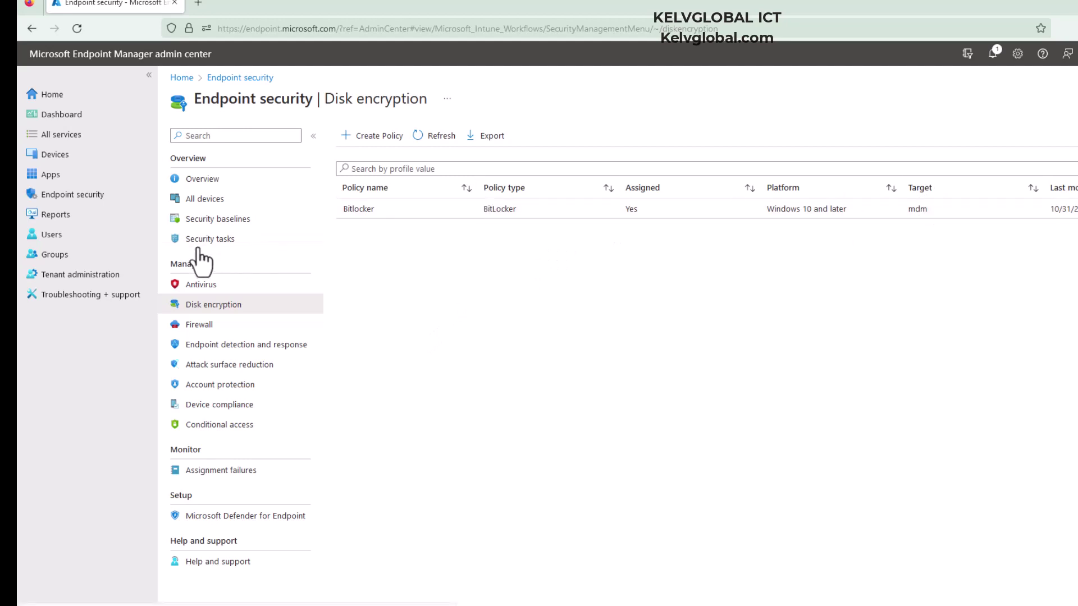
left_click(199, 201)
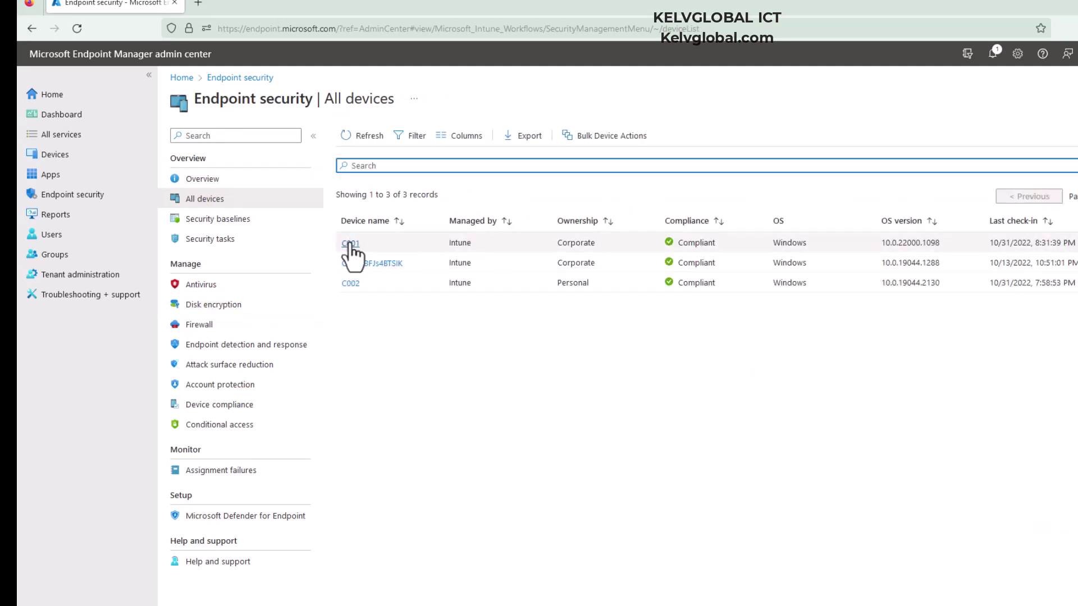
Open device C001 and confirm a Sync so it receives the new policy
left_click(351, 244)
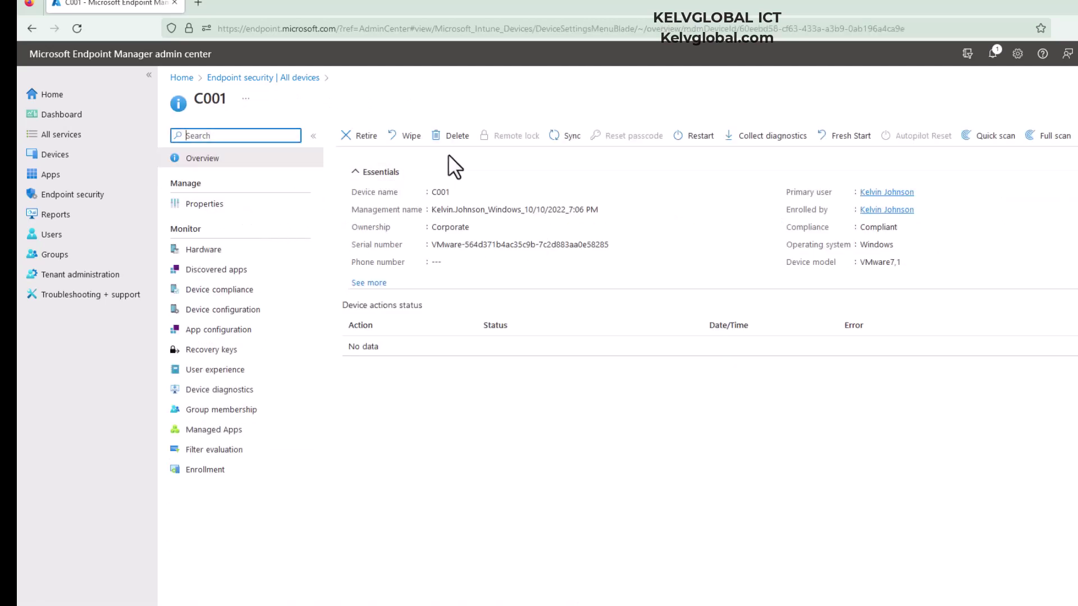
left_click(558, 147)
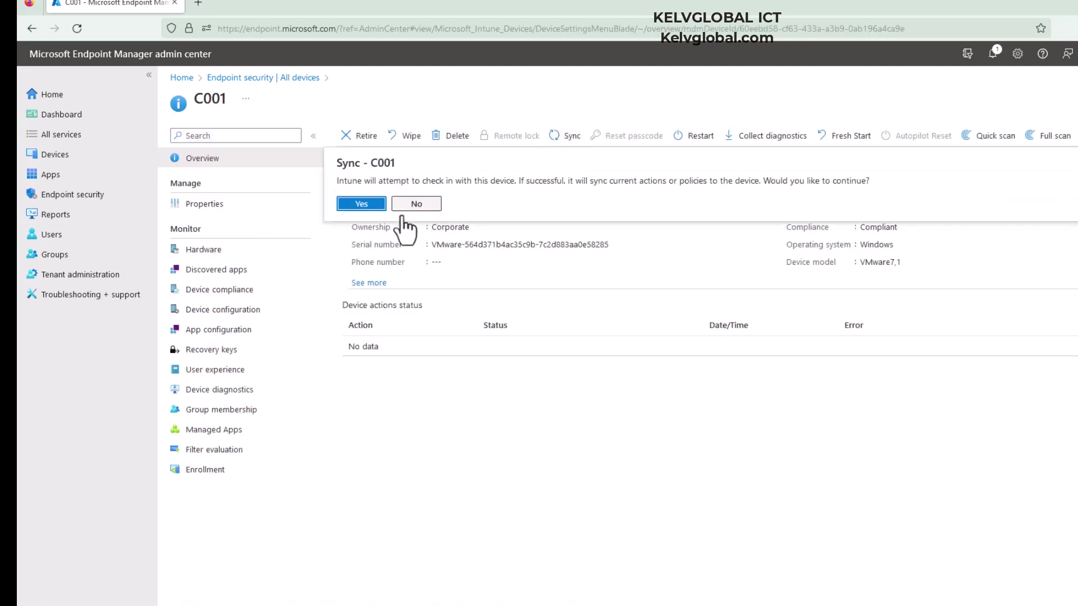
left_click(363, 204)
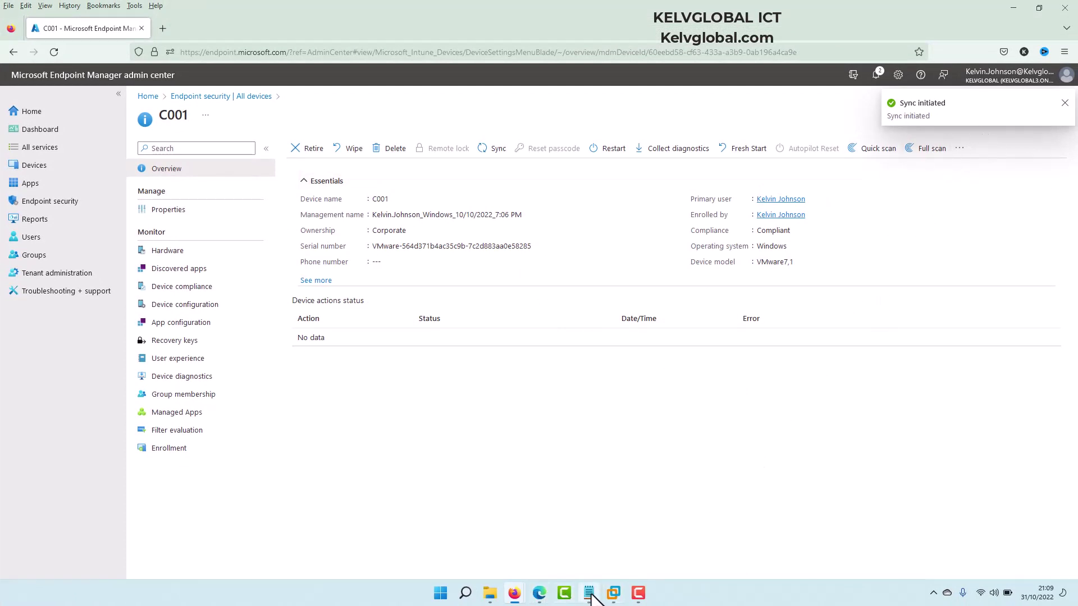
Switch to the C001 virtual machine and sign in
mouse_move(605, 579)
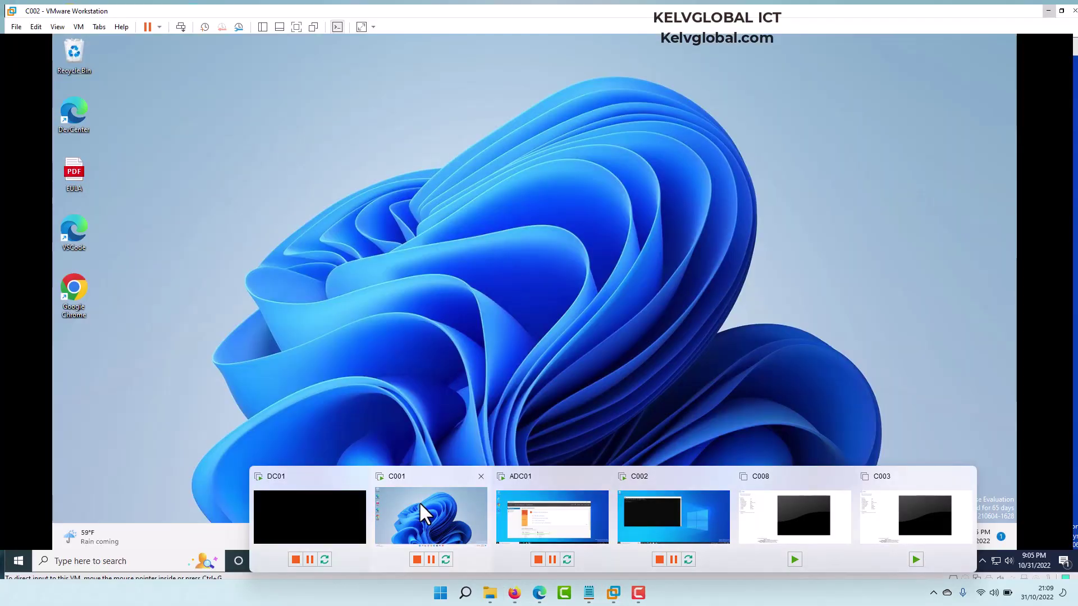
left_click(420, 506)
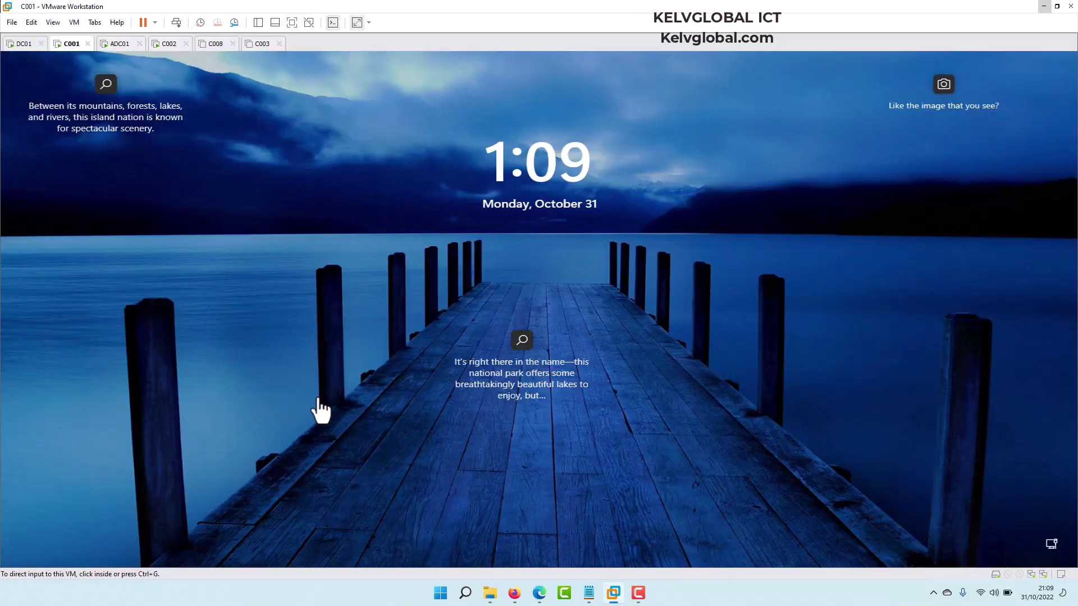
left_click(388, 390)
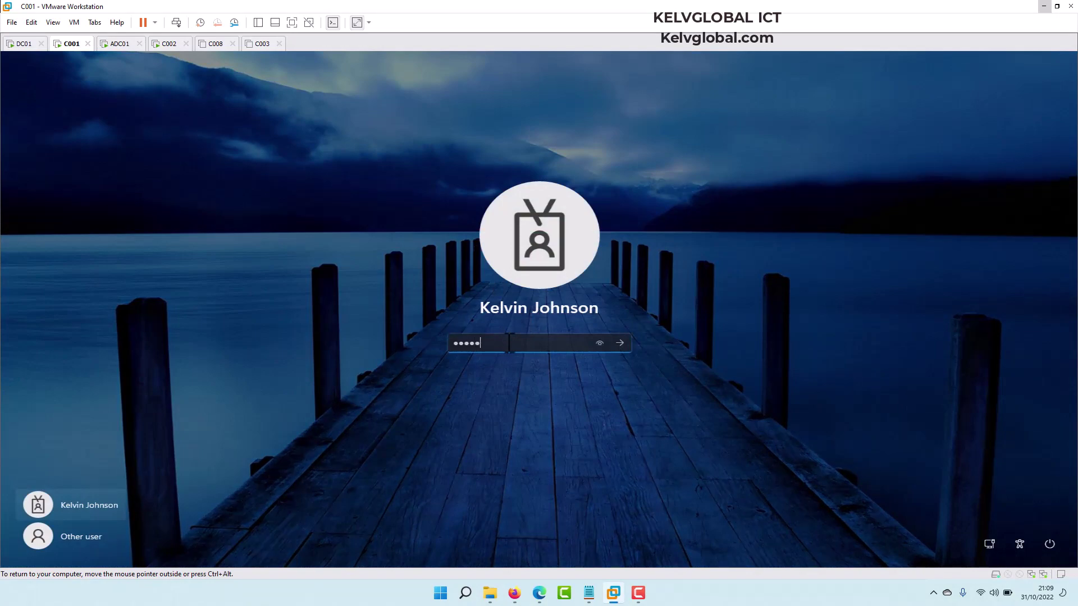
key("Return")
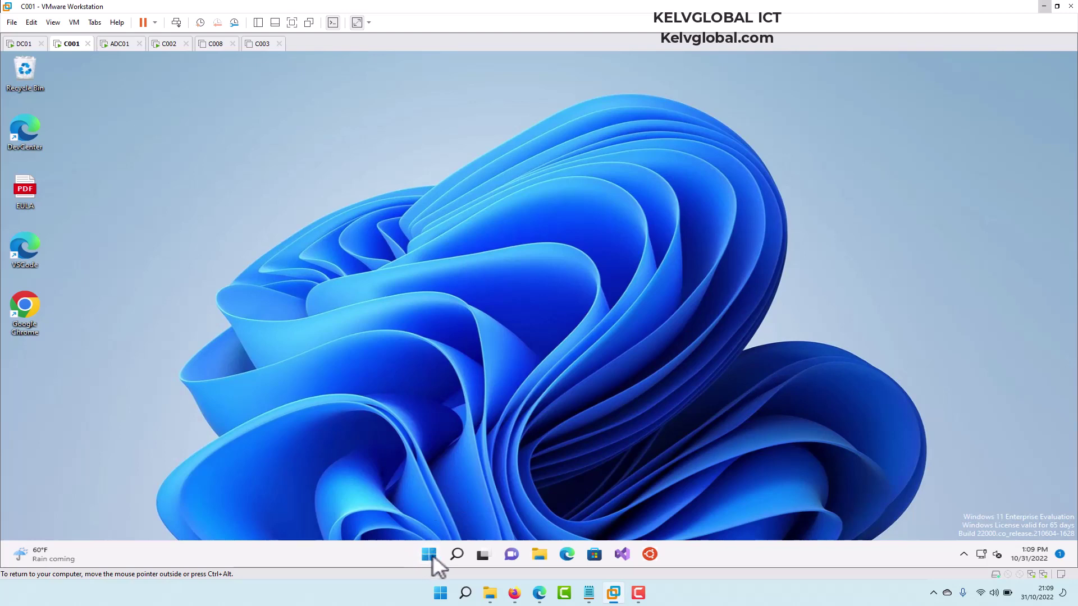
In Settings > Accounts > Access work or school, view the kelvglobal.com account's Info page
left_click(430, 556)
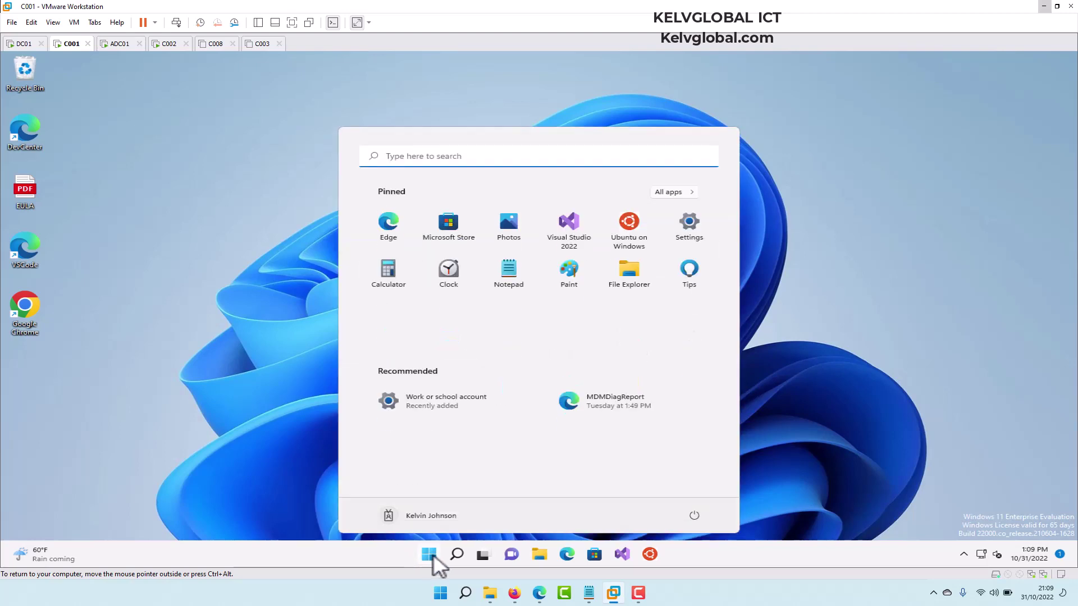
left_click(698, 228)
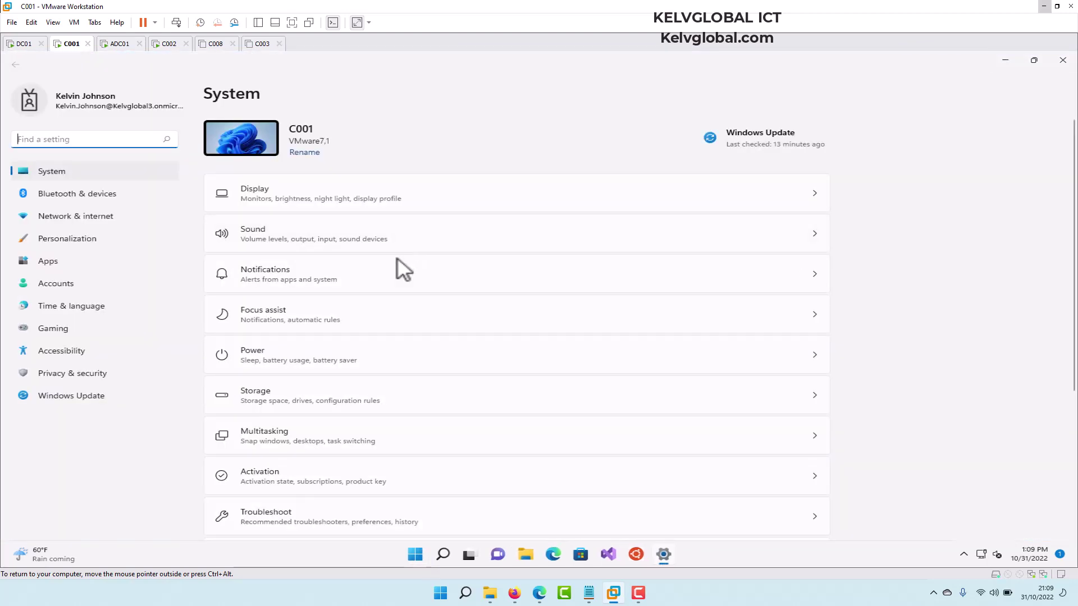
left_click(65, 285)
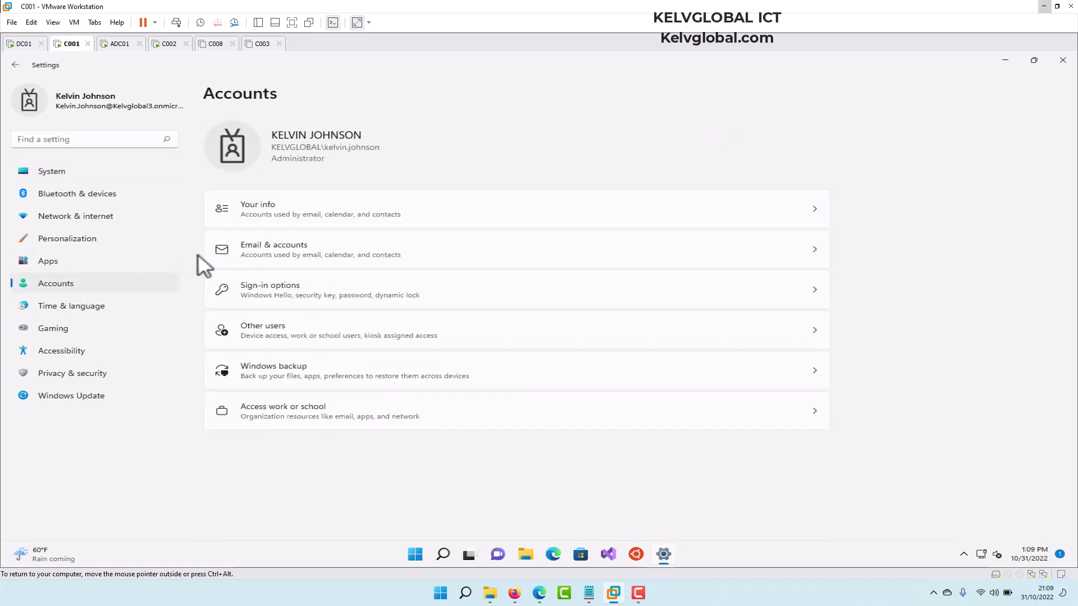
left_click(304, 415)
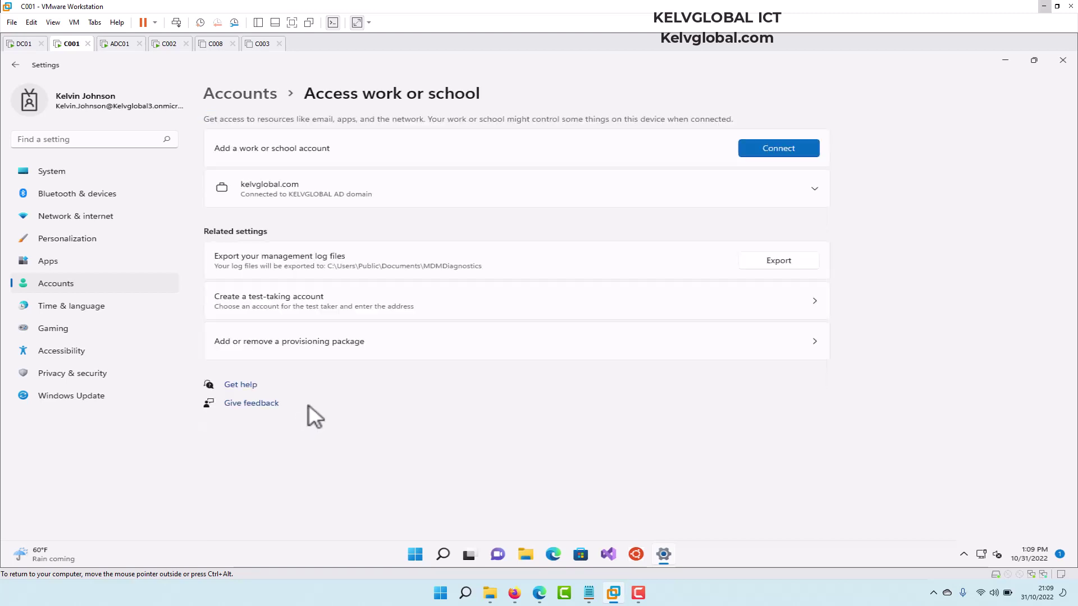
left_click(818, 188)
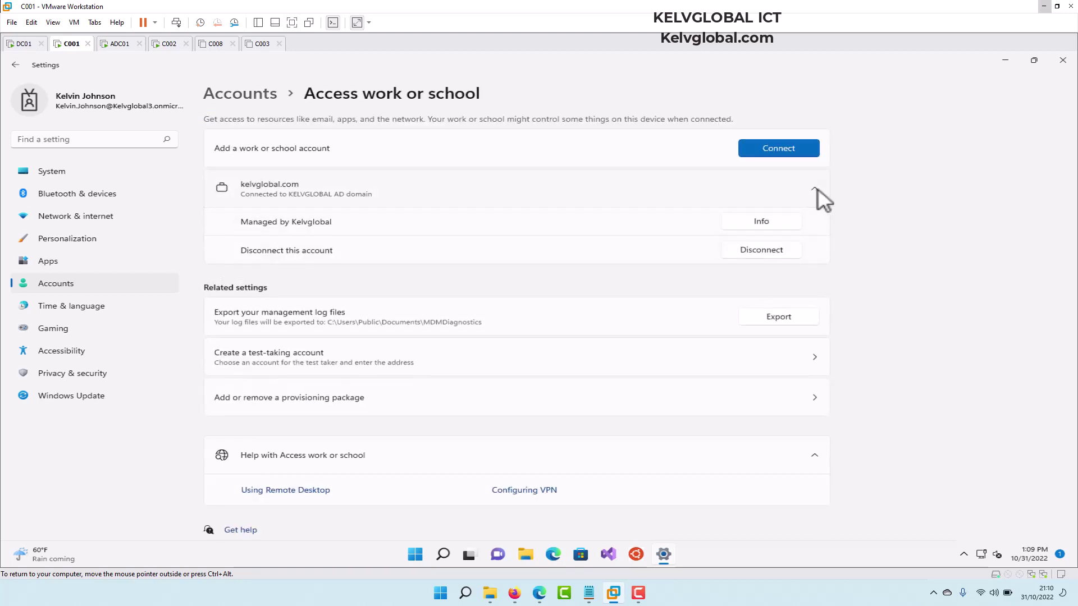
left_click(761, 223)
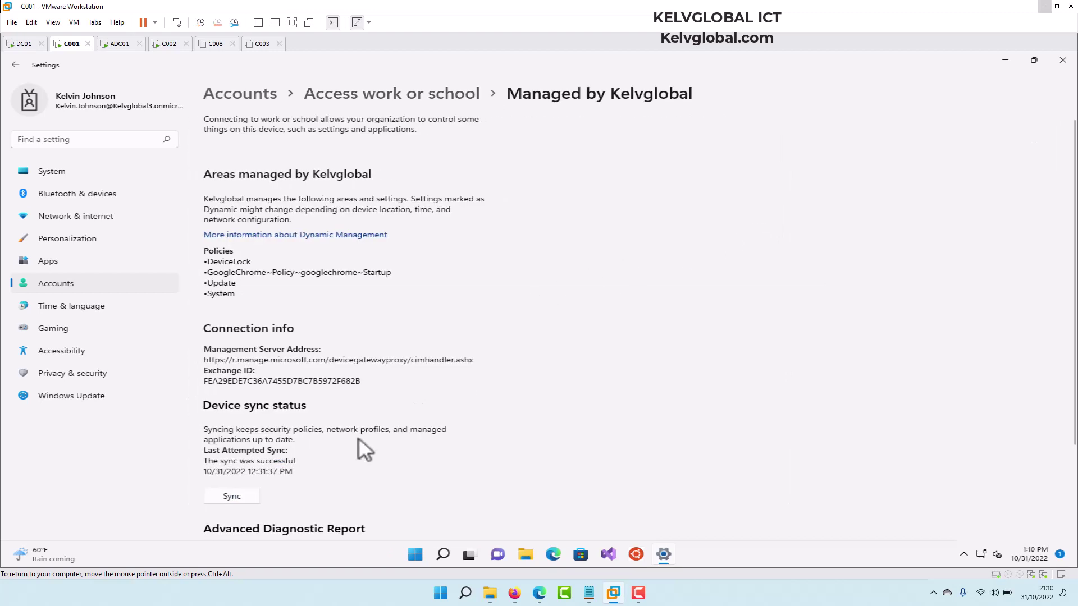
Sync the device under Device sync status and wait for the Encryption needed notification
left_click(233, 497)
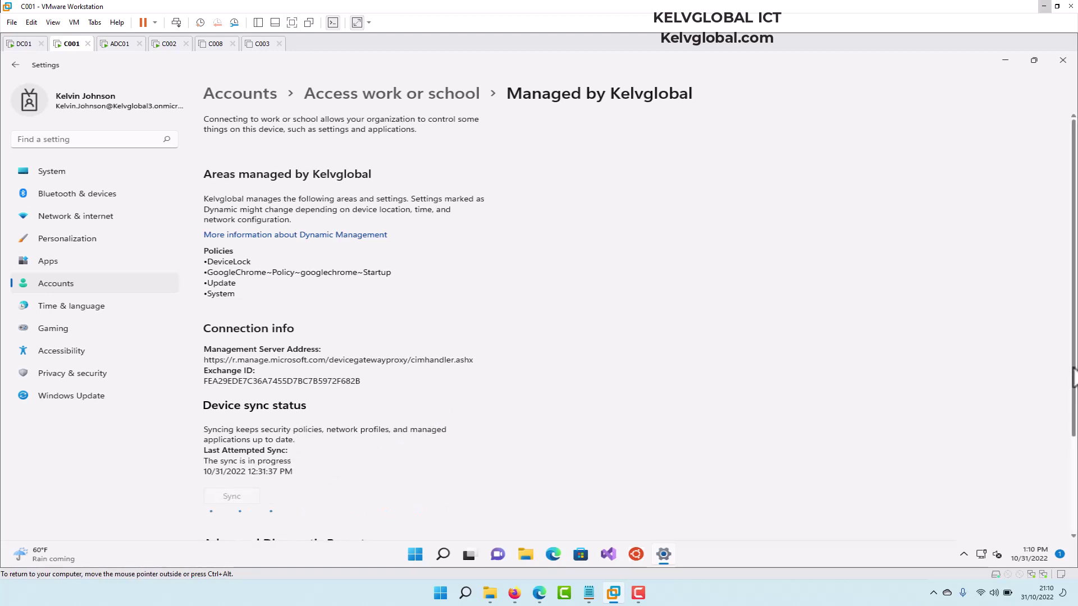
left_click_drag(1074, 377, 1075, 461)
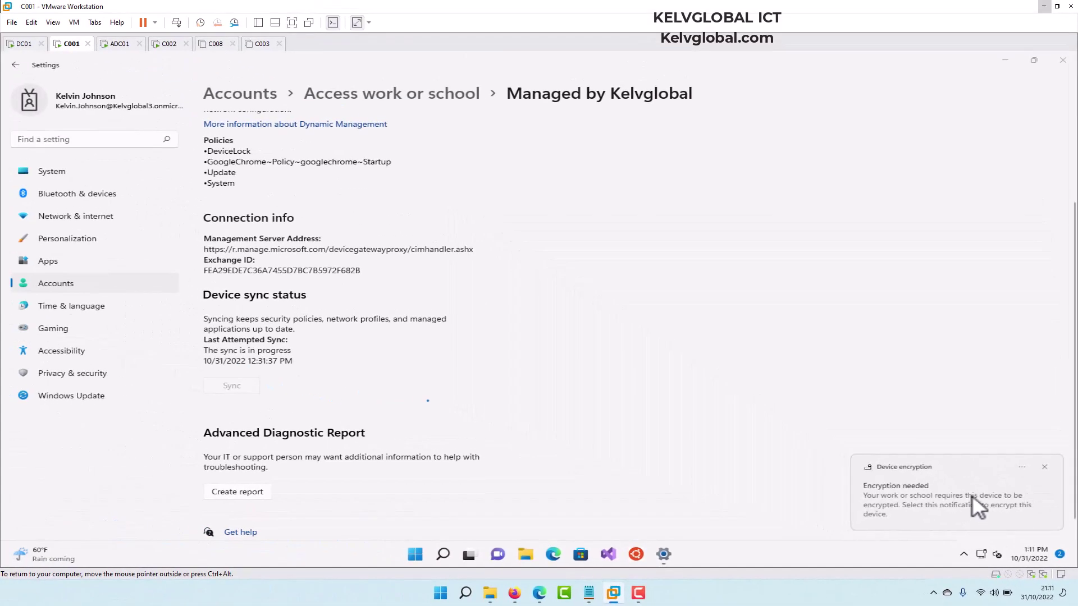
Respond to the Encryption needed notification and start encrypting all disks
left_click(972, 495)
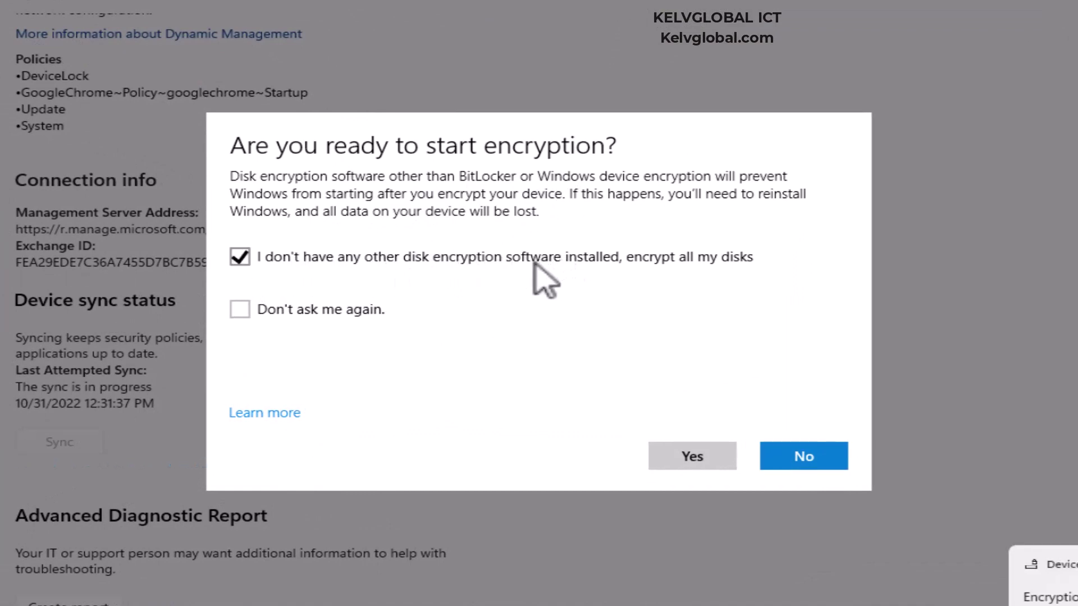
left_click(669, 452)
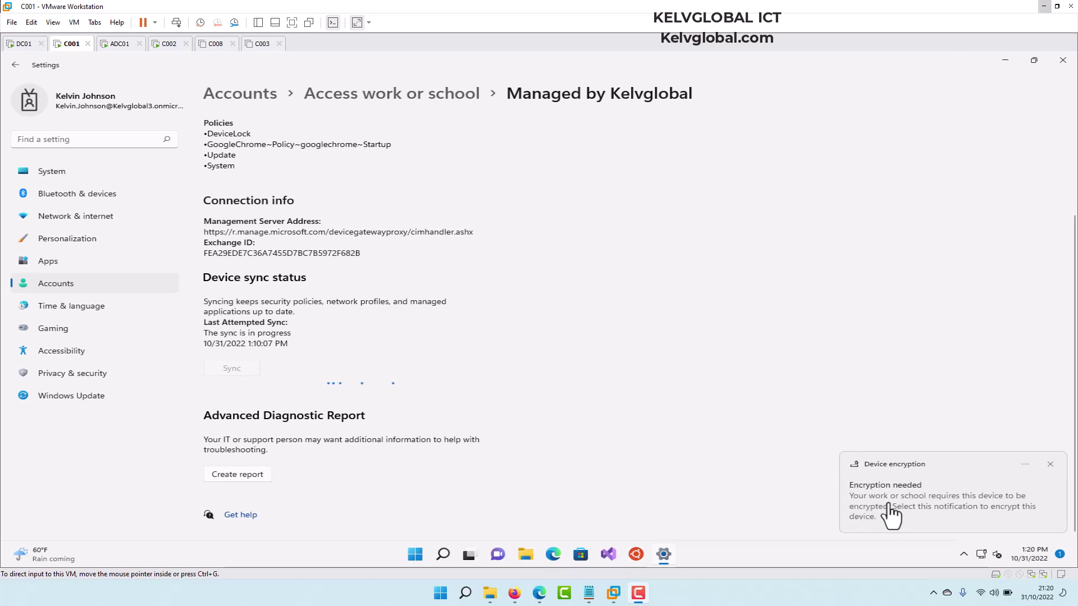
left_click(905, 511)
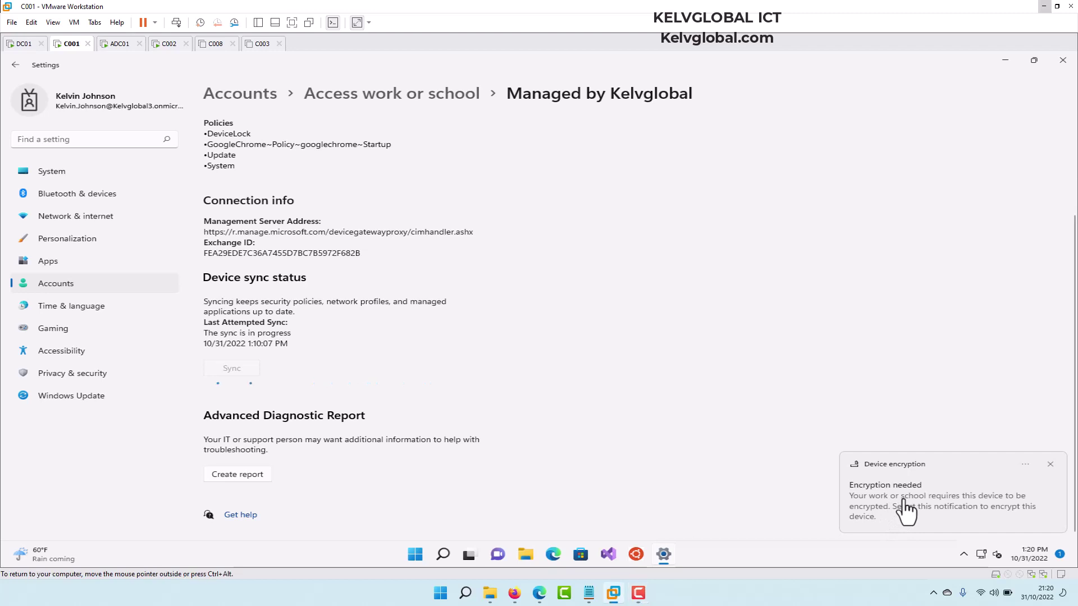
left_click(905, 498)
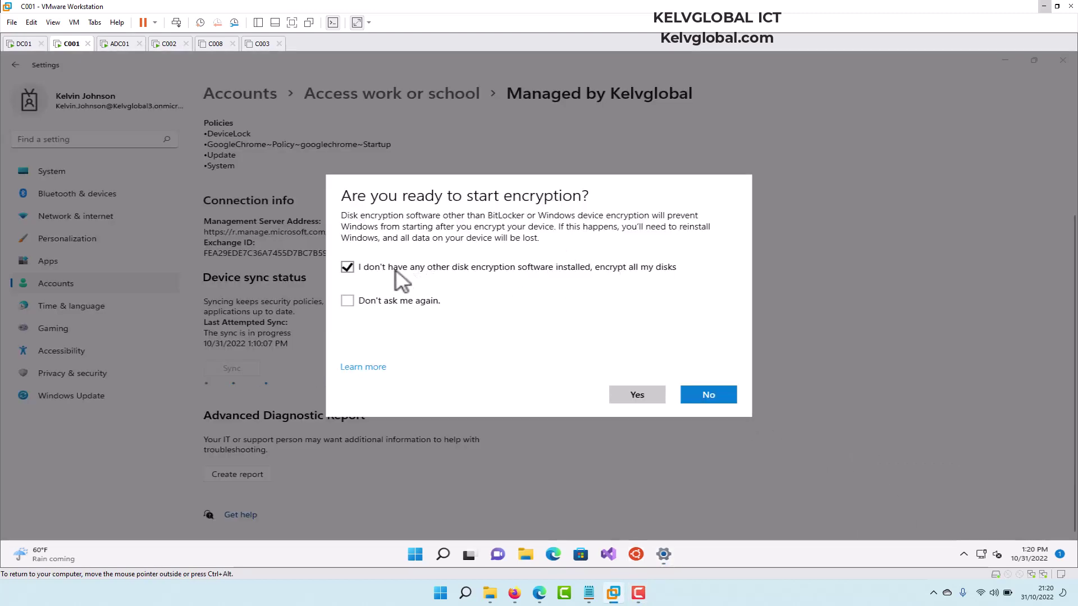
Confirm encrypting all disks and prepare the C: drive for BitLocker, reaching the startup unlock choice
left_click(638, 395)
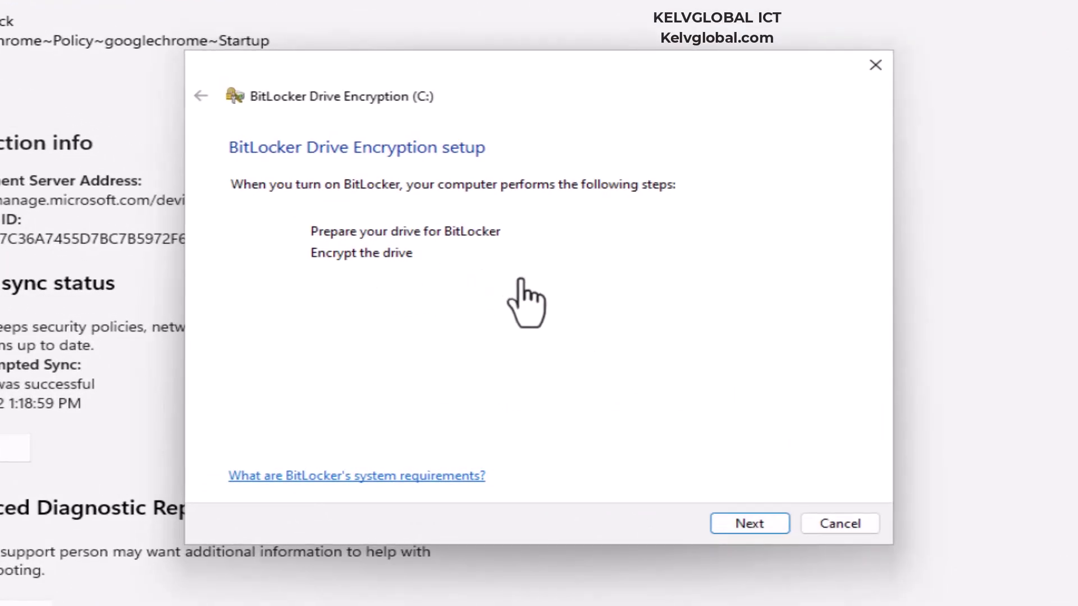
left_click(743, 524)
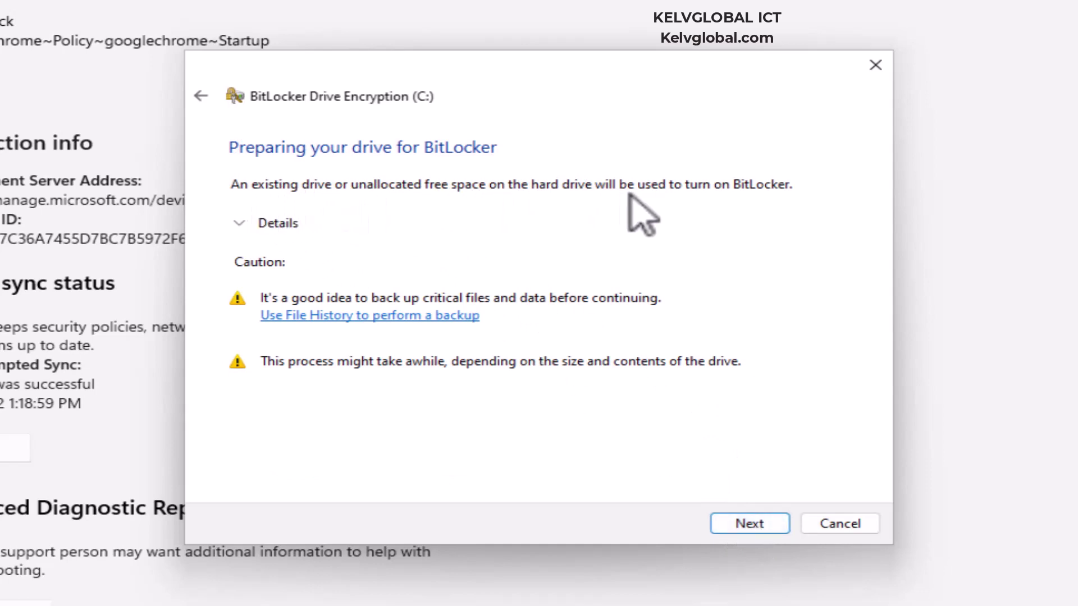
left_click(749, 524)
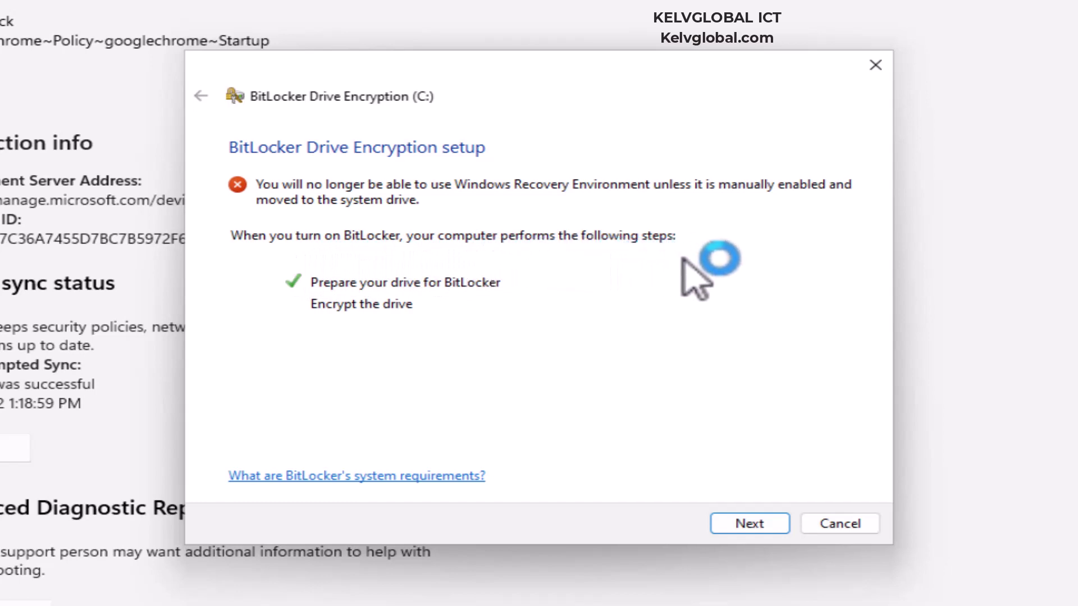
left_click(749, 522)
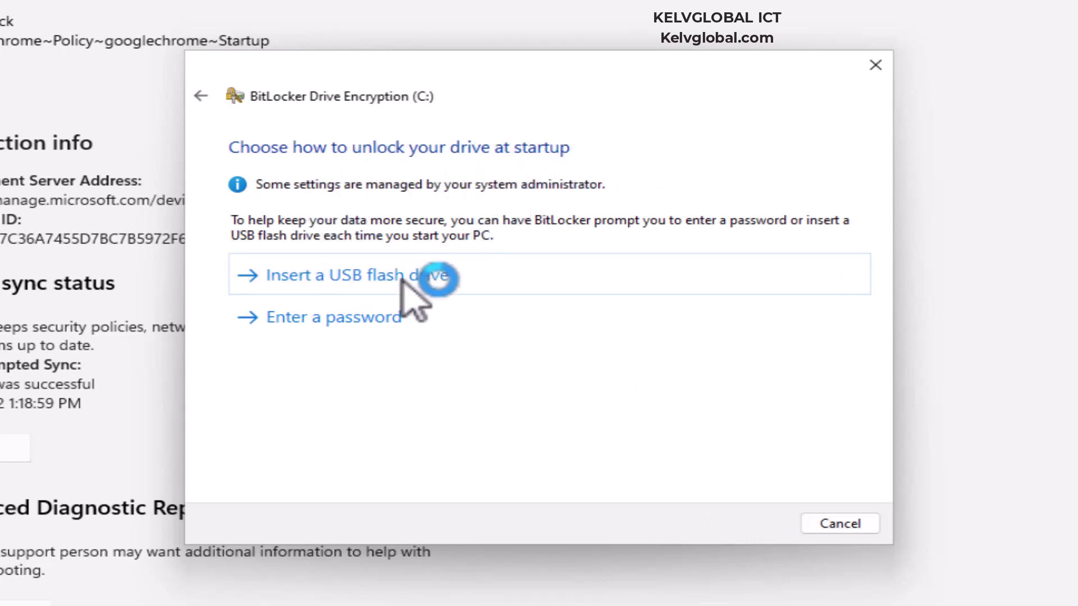
Choose password unlock for the C: drive and submit a first, too-short password
left_click(350, 323)
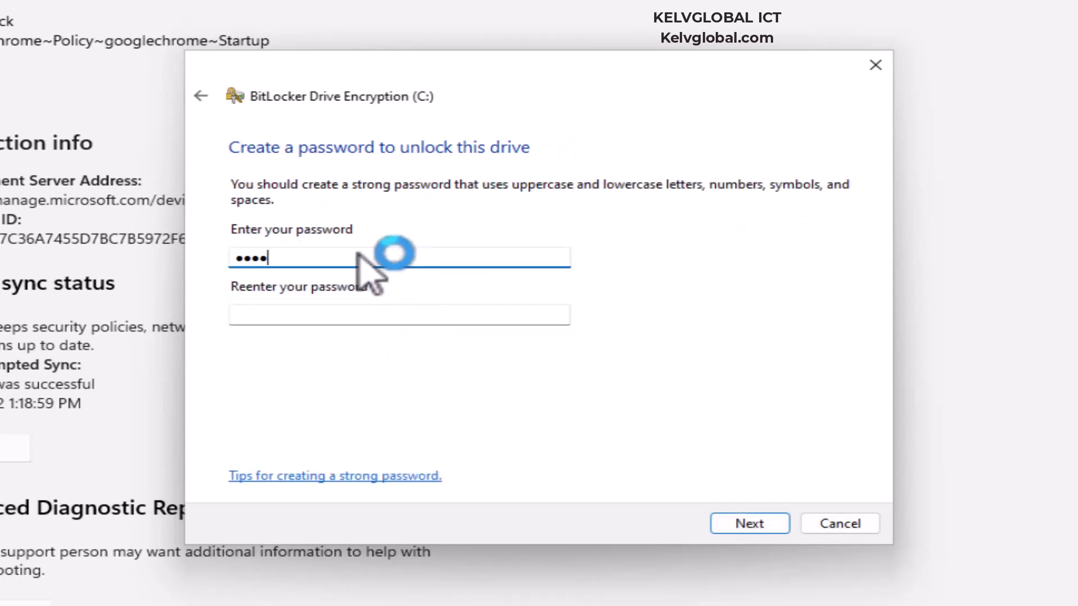
left_click(381, 313)
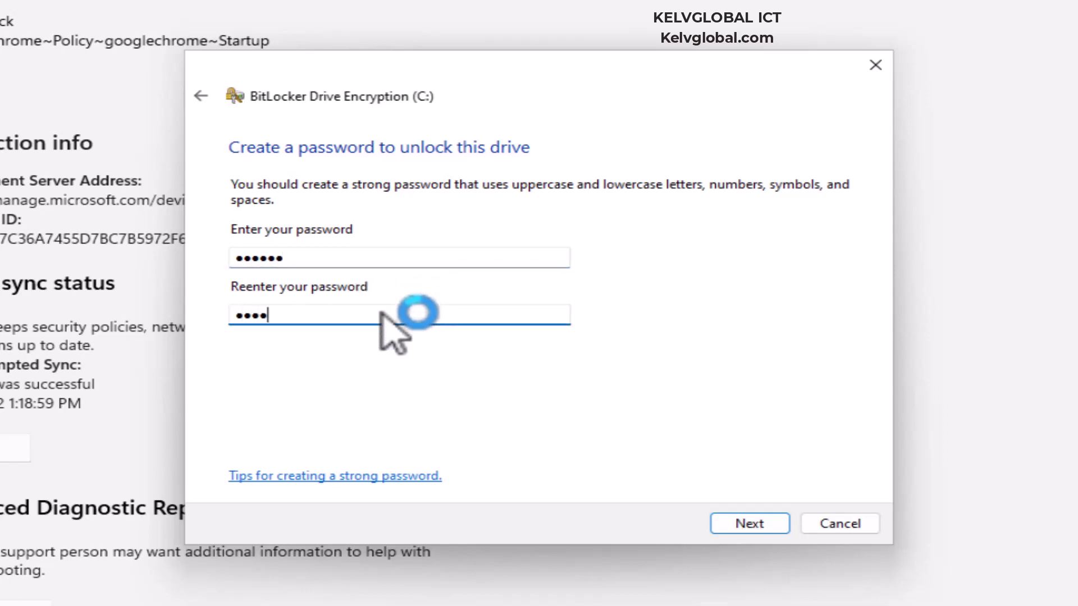
left_click(778, 522)
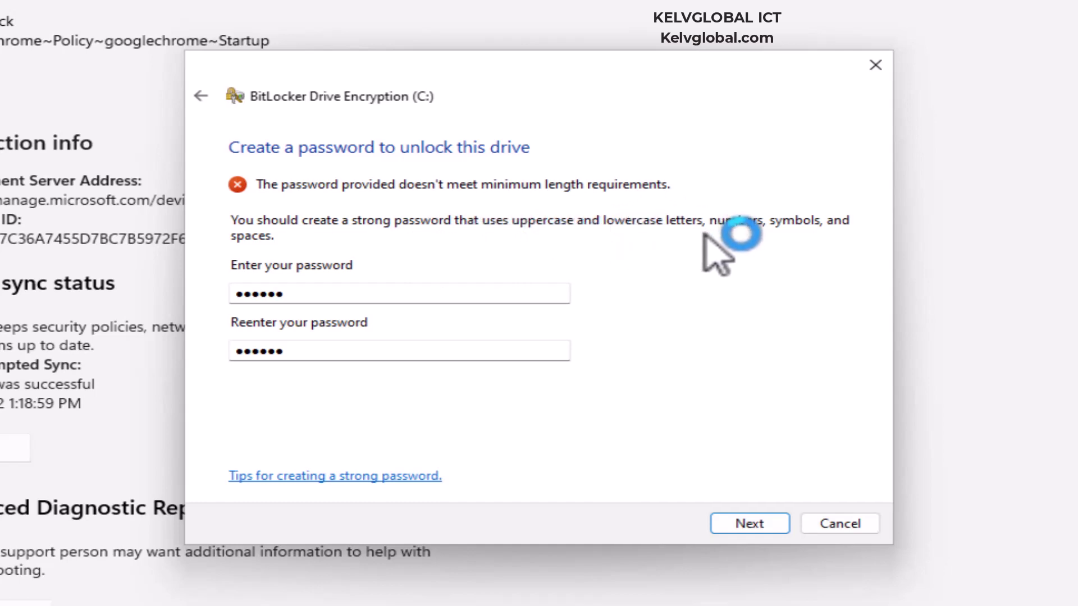
Replace the password and its confirmation with a longer accepted password and continue
left_click(340, 296)
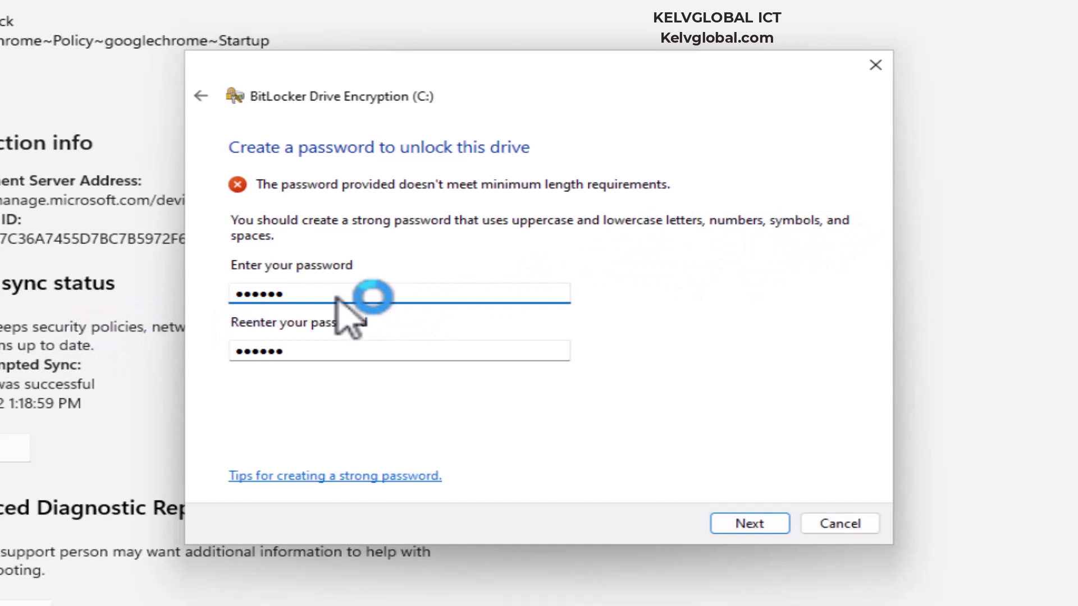
left_click_drag(336, 298, 181, 304)
type("•")
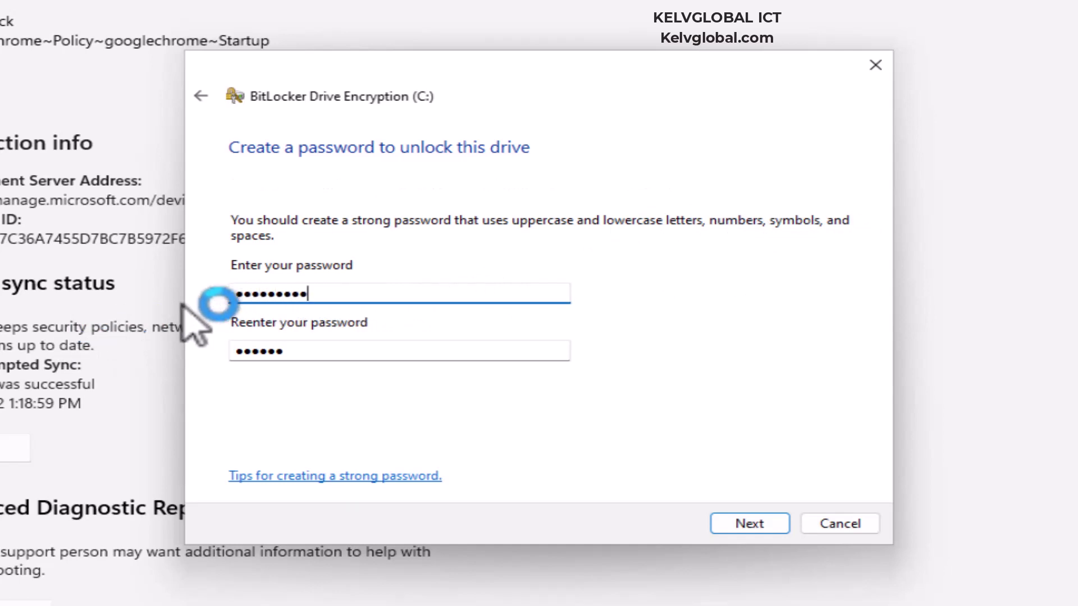
left_click_drag(307, 355, 146, 353)
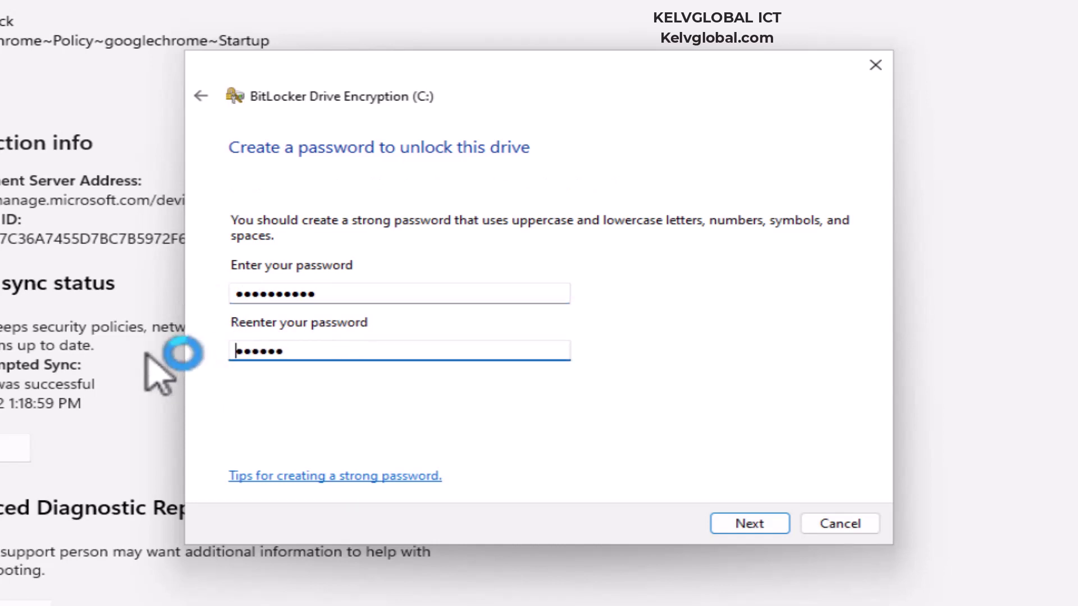
left_click_drag(308, 350, 216, 355)
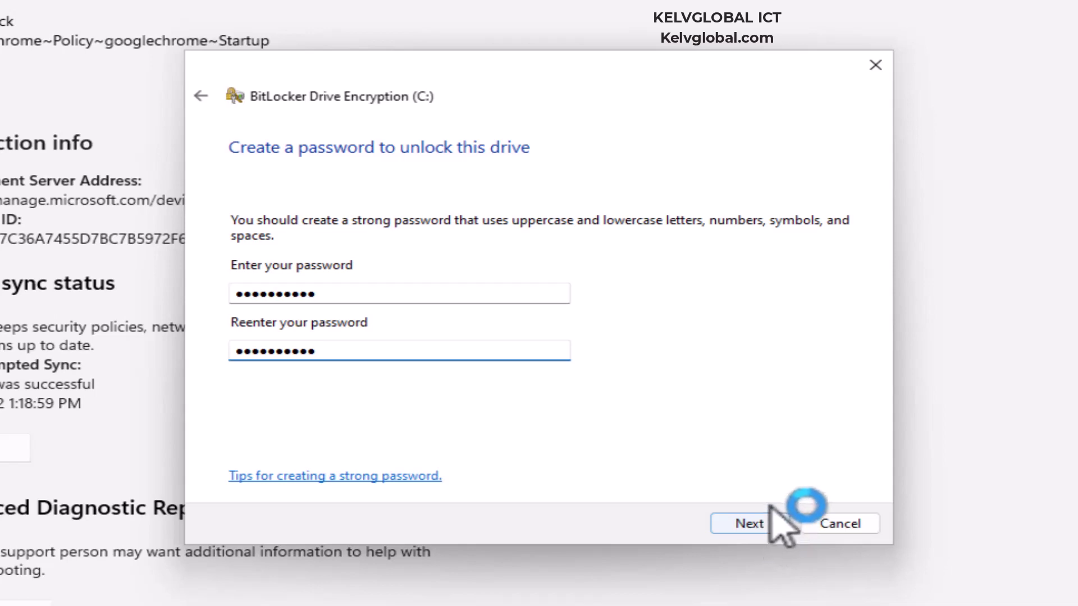
left_click(751, 522)
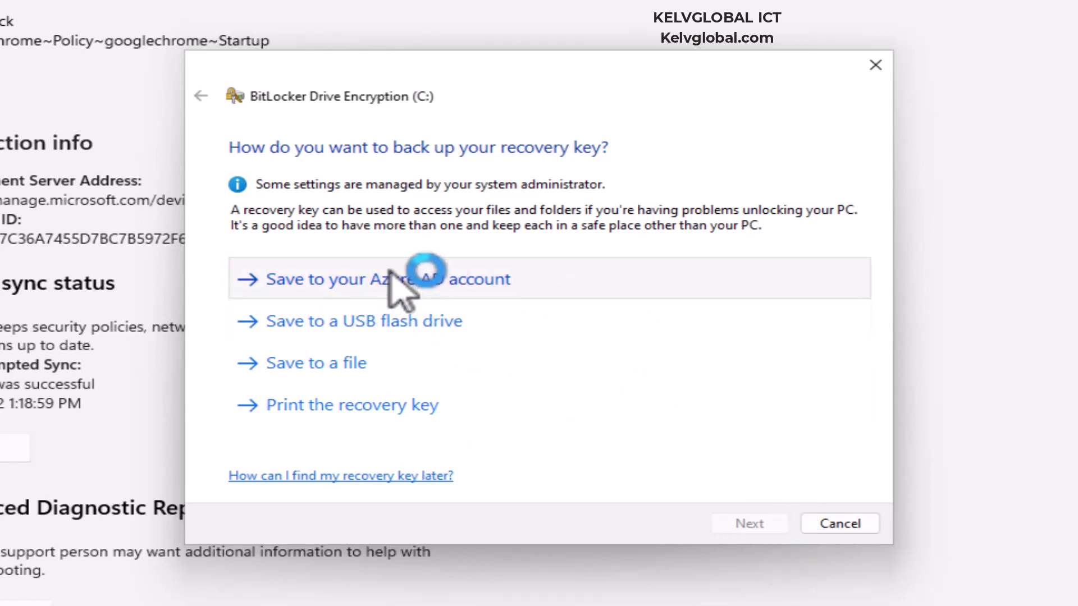
Back up the recovery key to Azure AD and start used-space-only encryption in new encryption mode
left_click(438, 278)
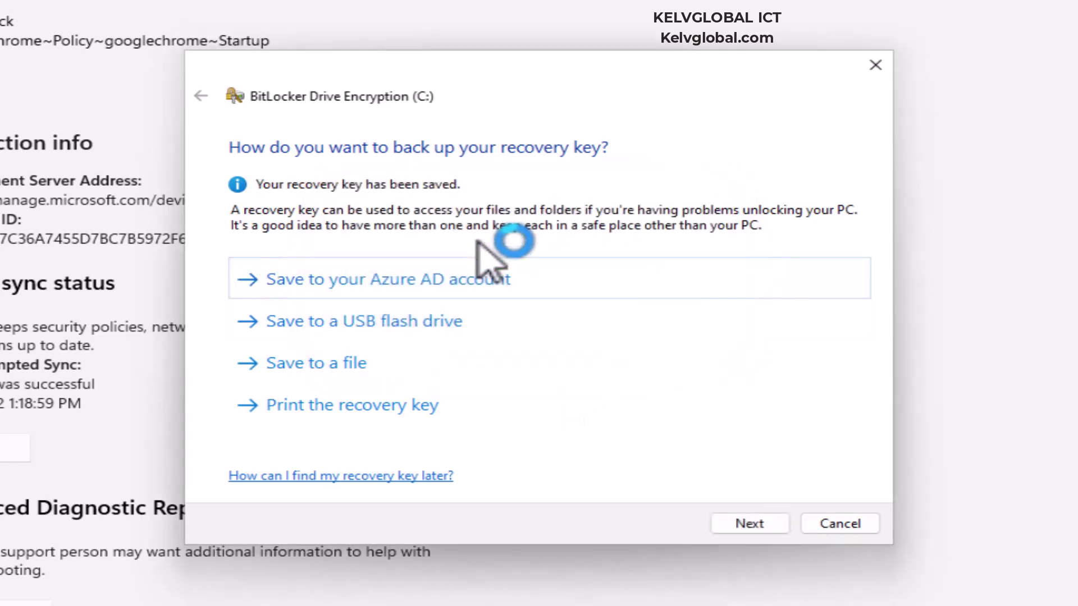
left_click(751, 525)
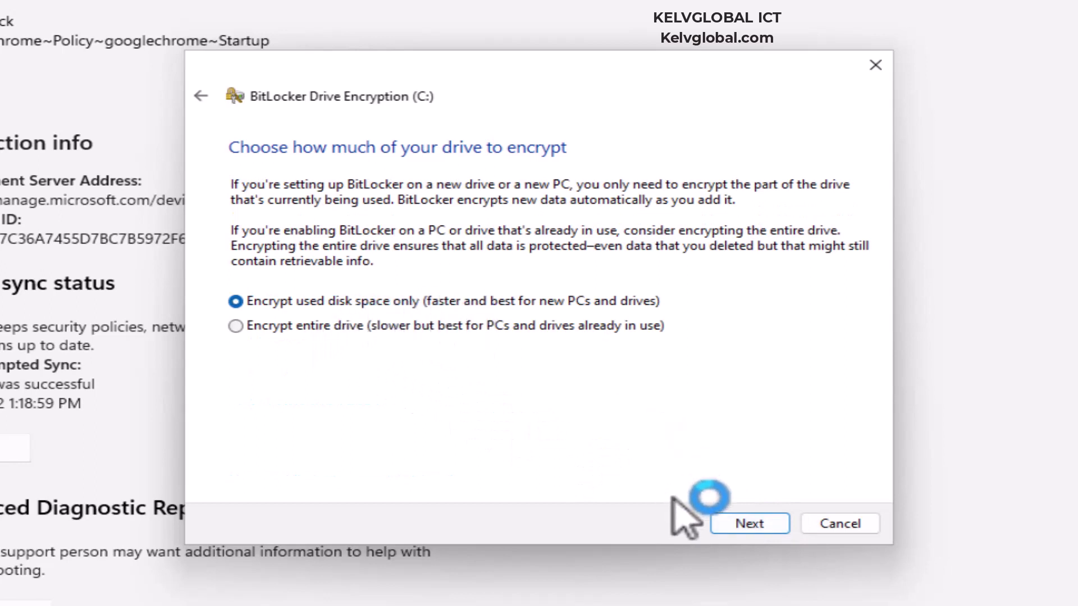
left_click(750, 522)
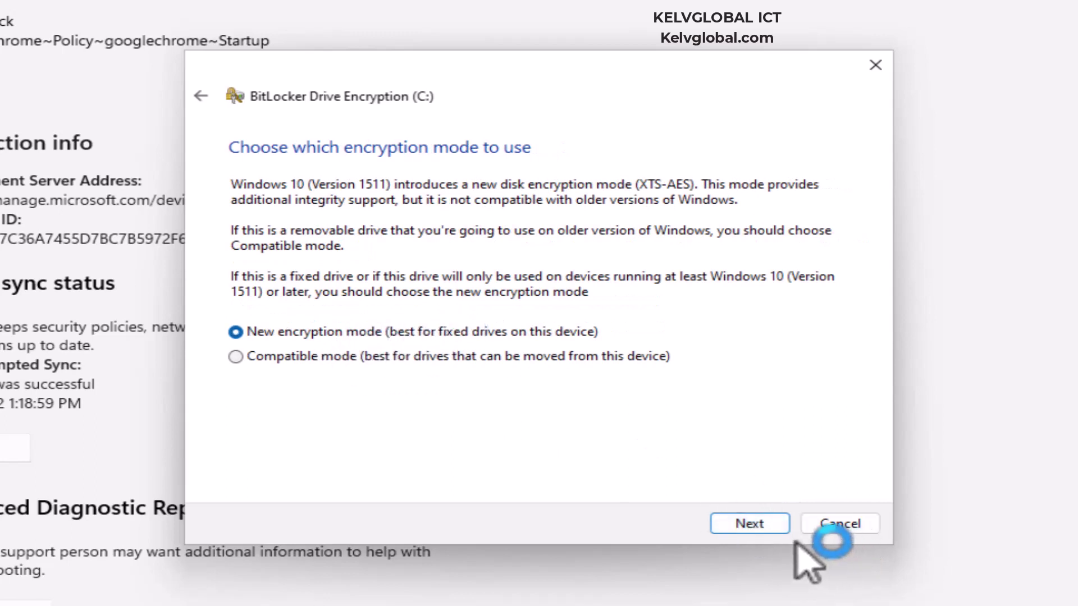
left_click(751, 523)
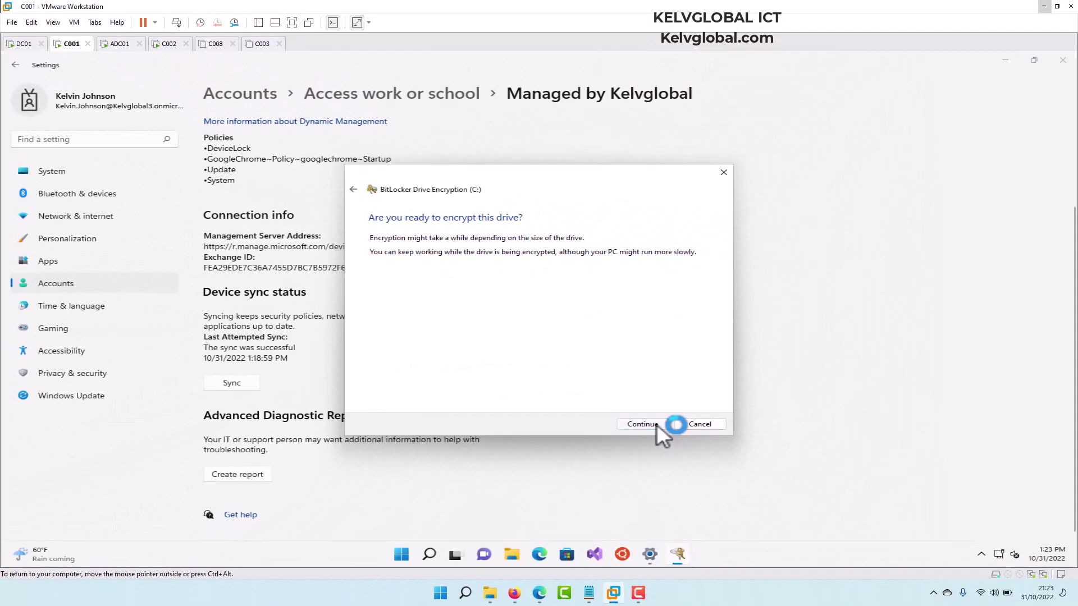
left_click(656, 424)
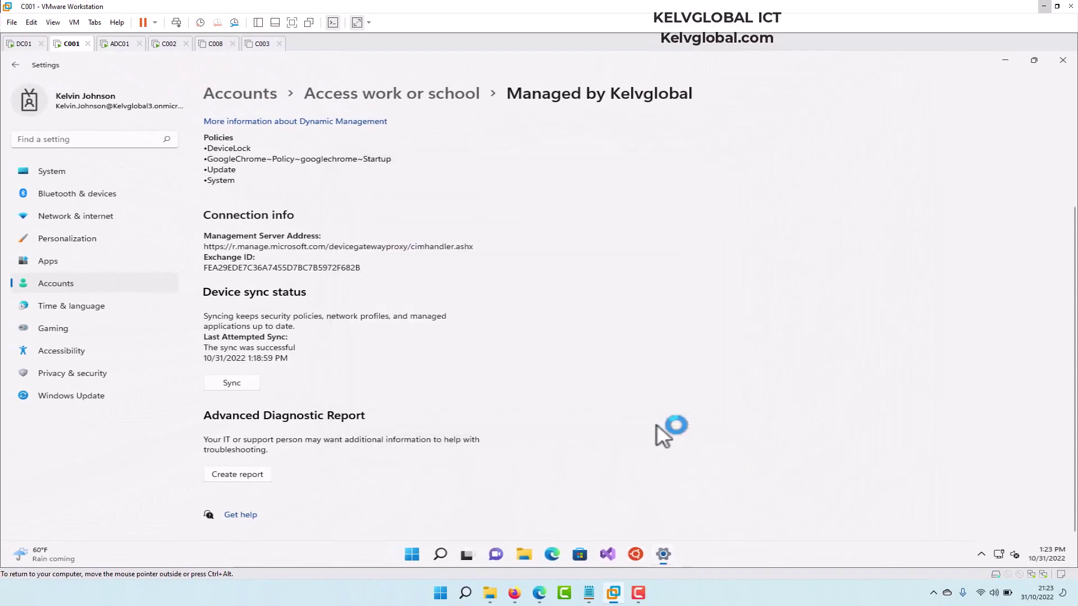
left_click(1006, 60)
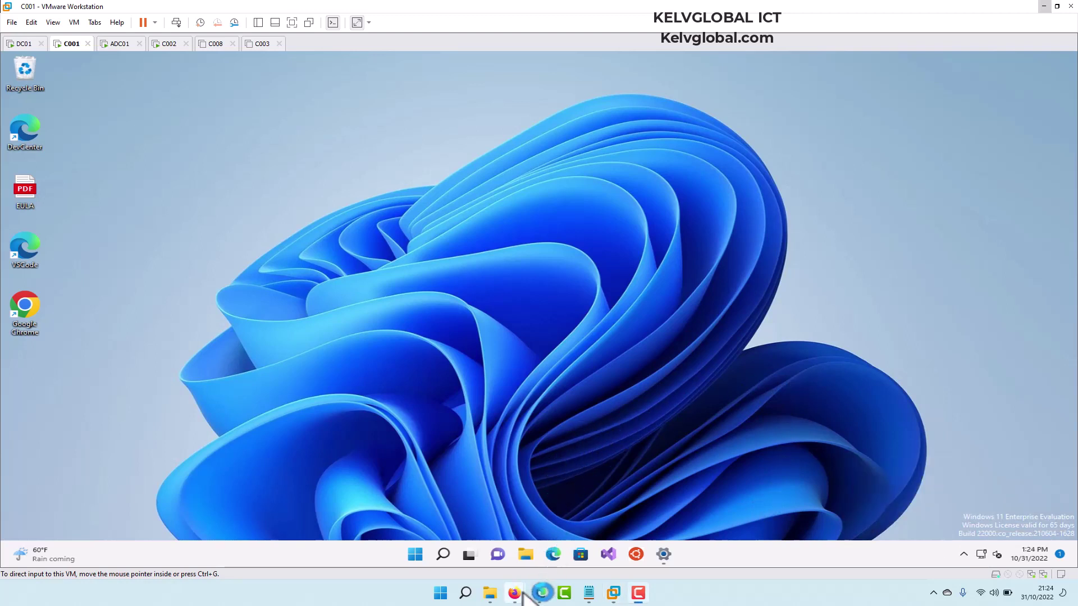
Reveal the operating system drive's recovery key on C001's Recovery keys page under All devices
mouse_move(522, 591)
left_click(560, 550)
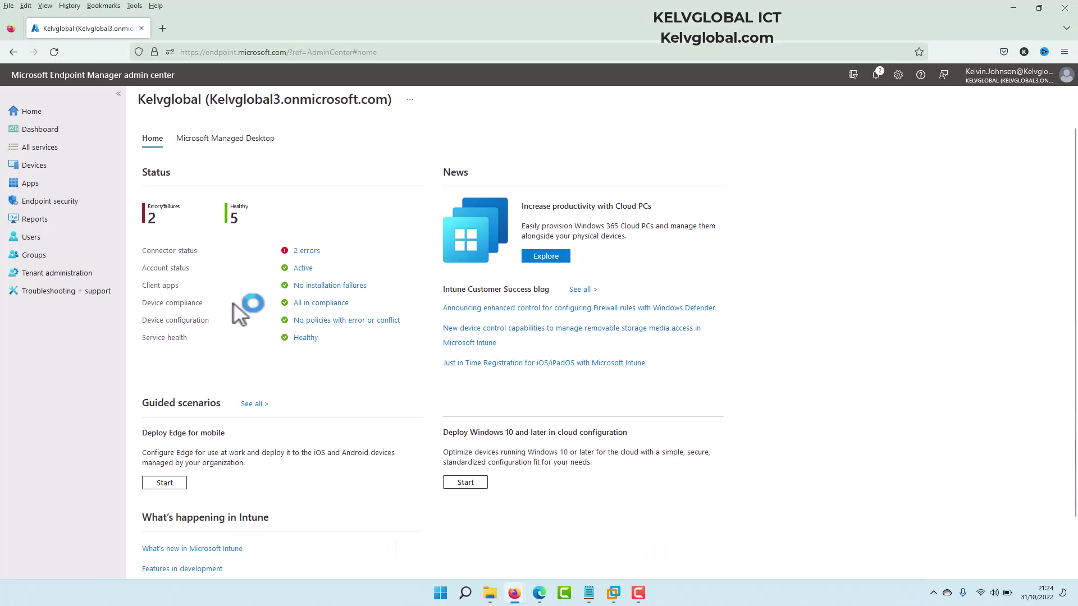
left_click(39, 163)
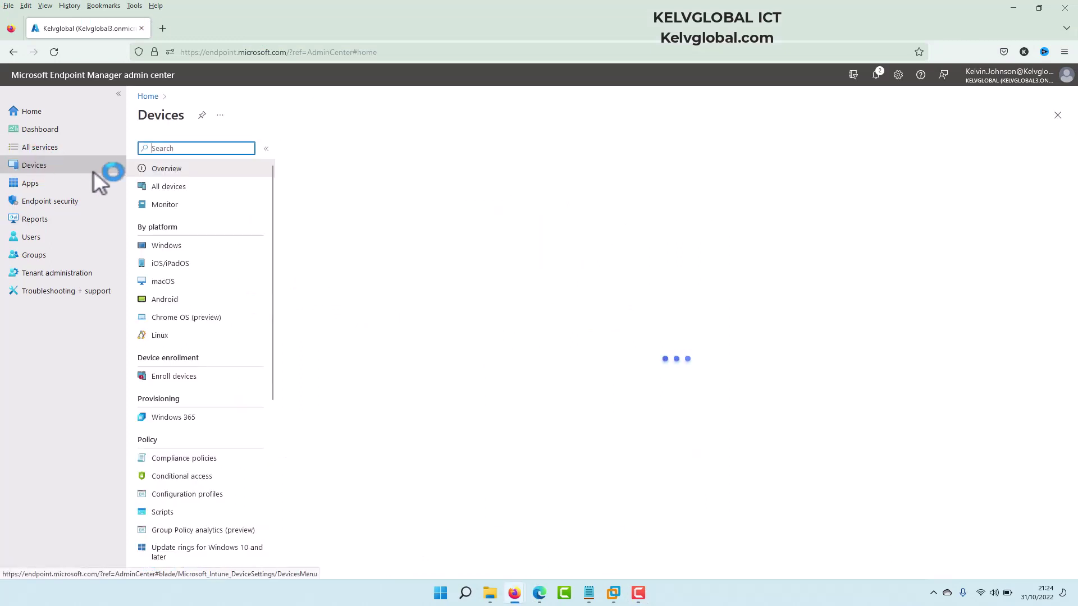
left_click(178, 187)
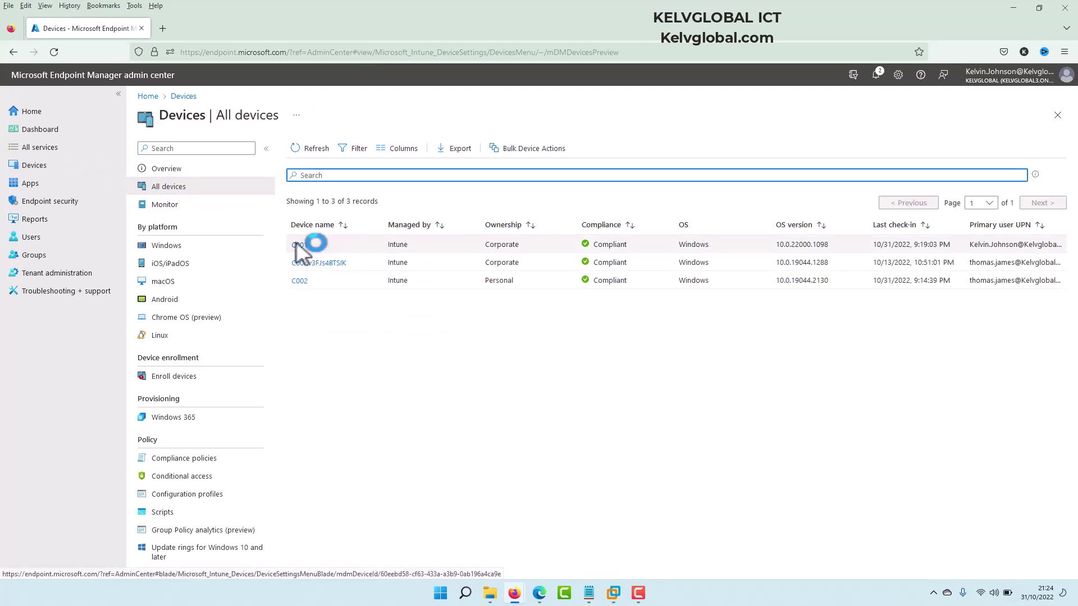
left_click(323, 247)
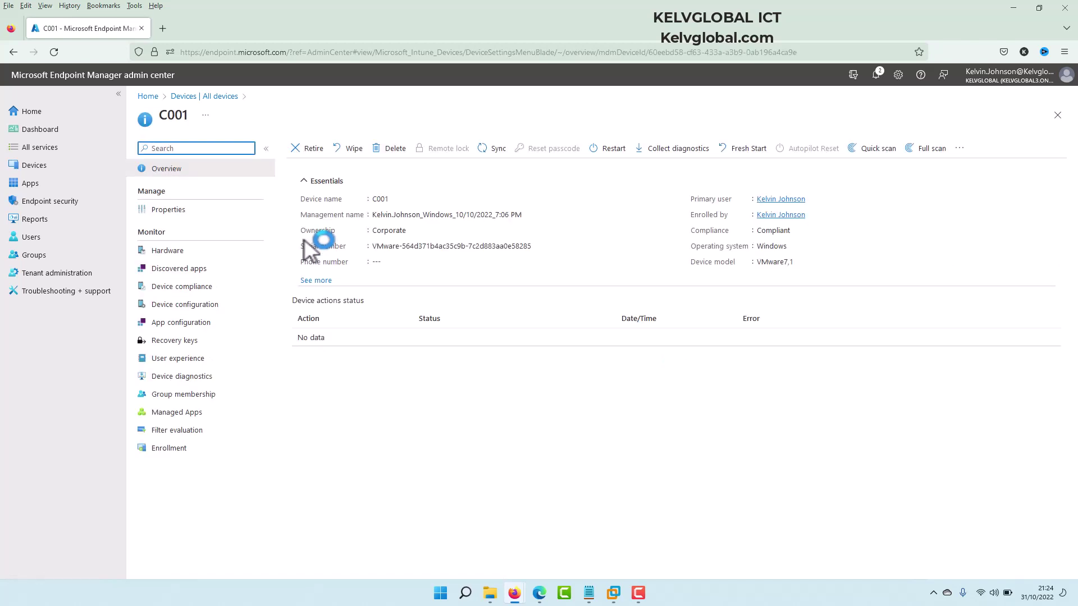
left_click(174, 343)
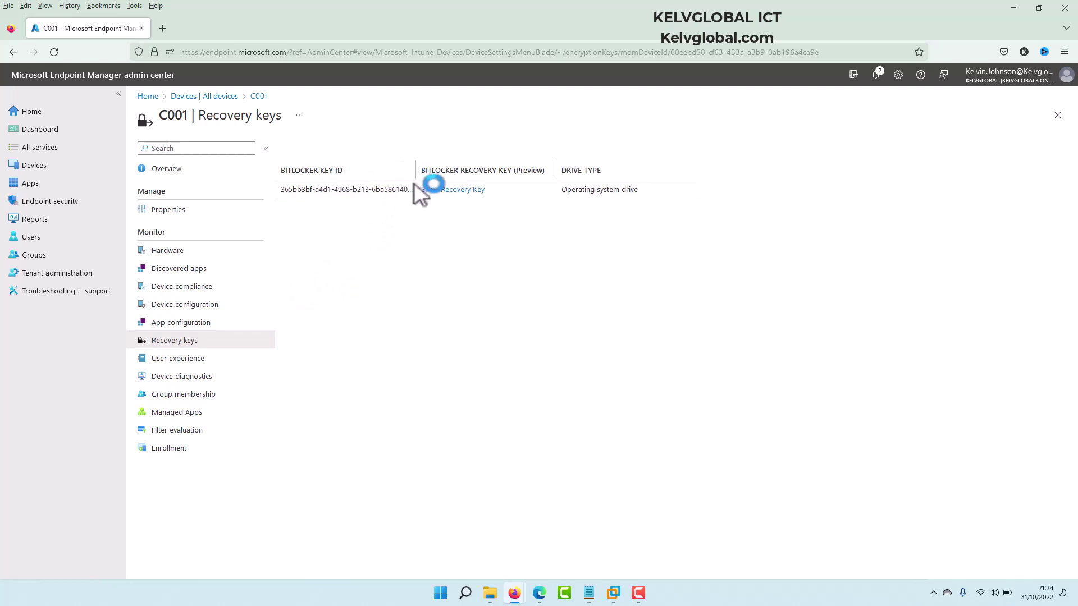
left_click(469, 190)
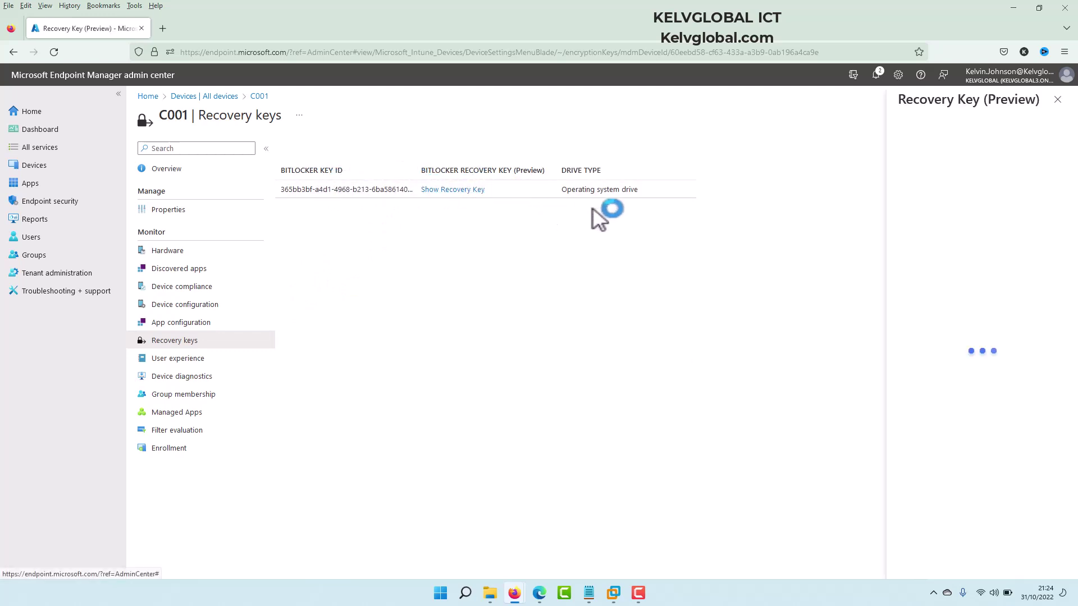